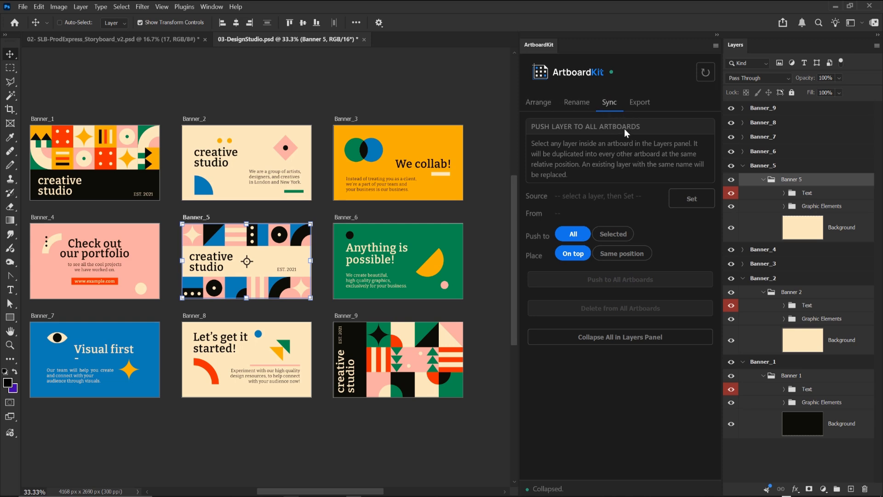
# Collapse all artboards in the design studio document and bring up the layer Sync options for 02- SLB-ProdExpress_Storyboard_v2.psd
pyautogui.click(538, 102)
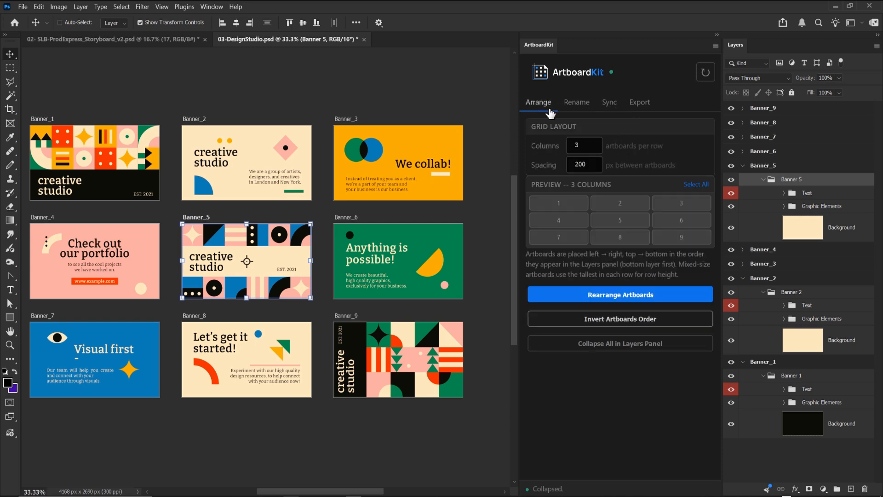
pyautogui.click(617, 344)
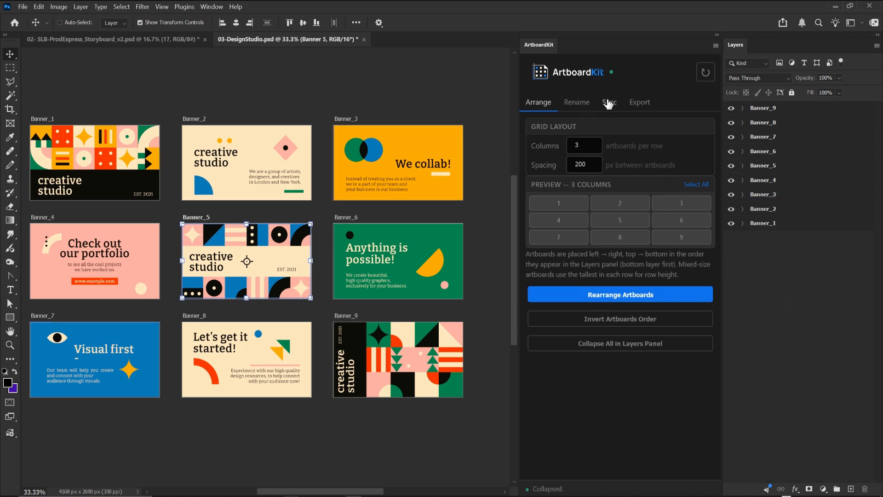
pyautogui.click(151, 41)
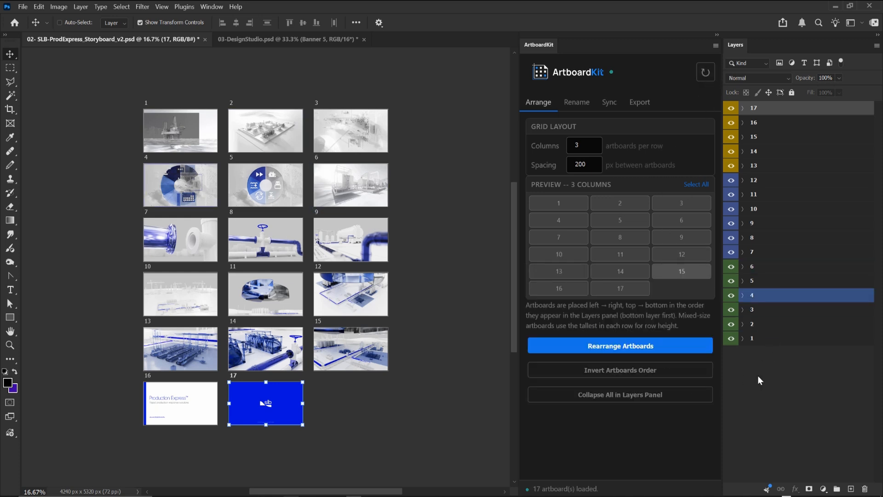
pyautogui.click(610, 102)
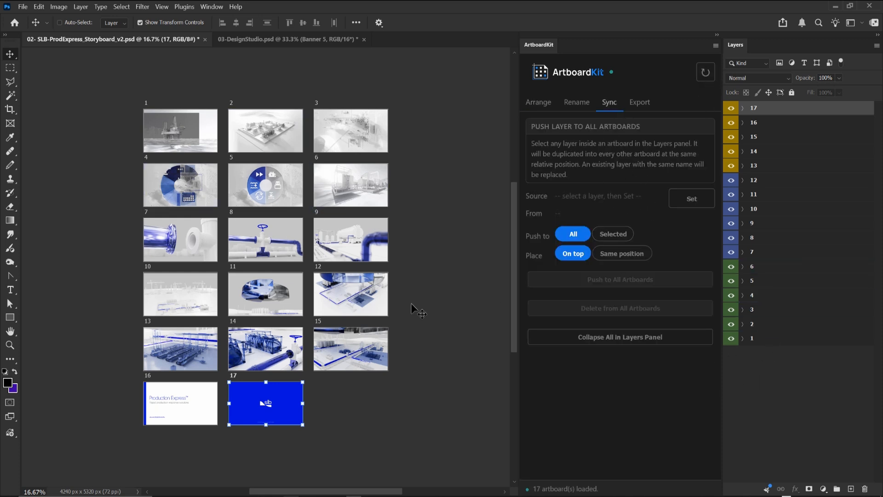
# Delete artboard 17 from the storyboard and leave nothing selected
pyautogui.click(791, 378)
pyautogui.click(788, 110)
pyautogui.press('Delete')
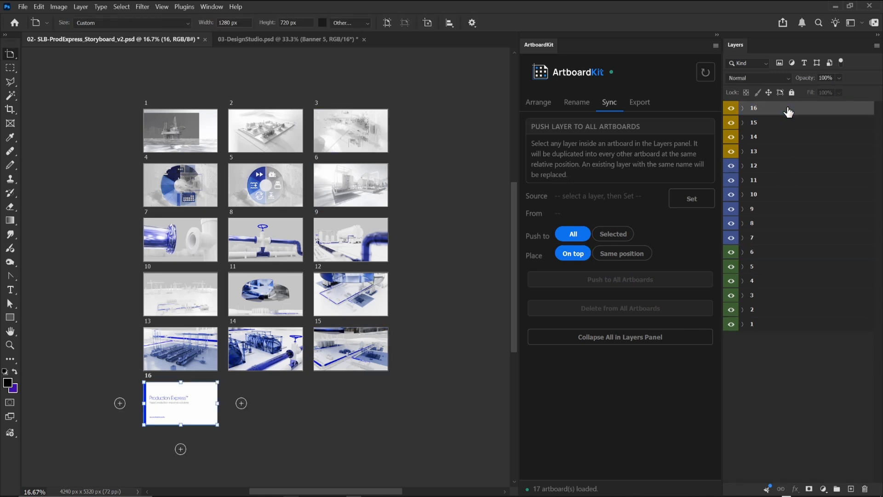
pyautogui.click(759, 373)
# Combine all layers of artboard 1, from Layer 129 down to Layer 8, into one group
pyautogui.press('z')
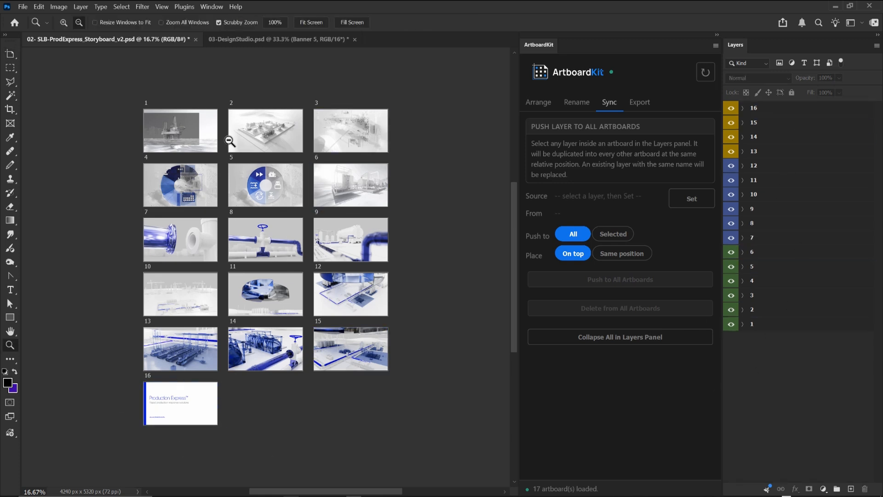
pyautogui.moveTo(198, 137); pyautogui.dragTo(327, 266)
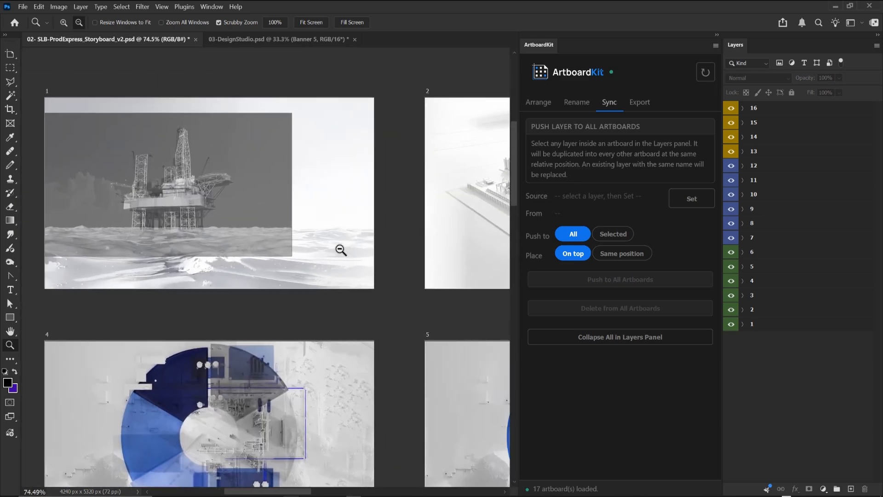
pyautogui.moveTo(399, 254); pyautogui.dragTo(347, 254)
pyautogui.moveTo(432, 255); pyautogui.dragTo(239, 164)
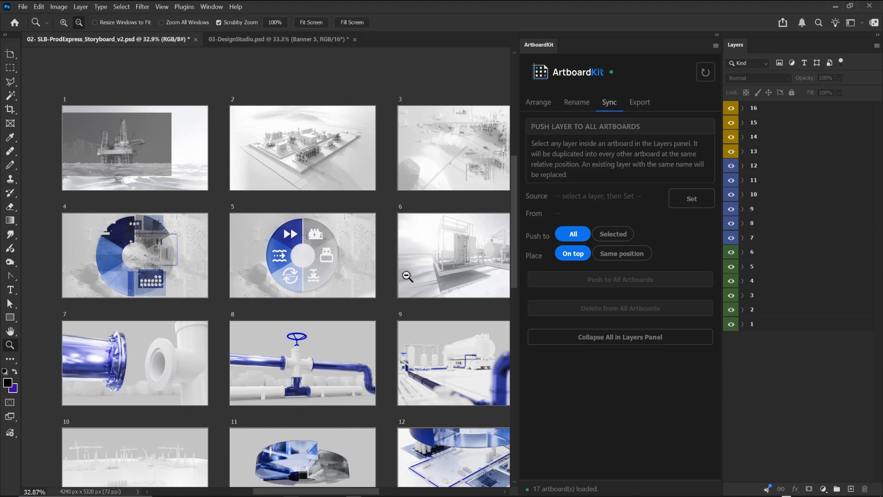
pyautogui.moveTo(446, 289); pyautogui.dragTo(435, 280)
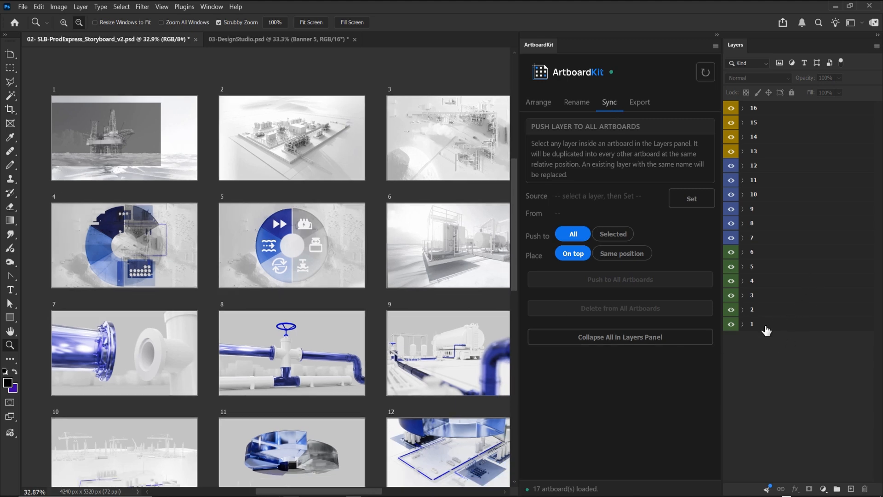
pyautogui.click(742, 324)
pyautogui.click(816, 352)
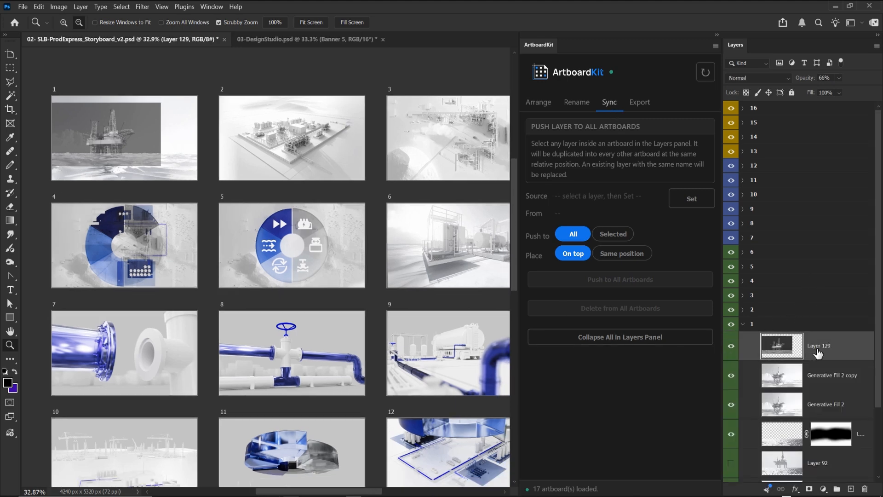
pyautogui.moveTo(877, 361); pyautogui.dragTo(877, 431)
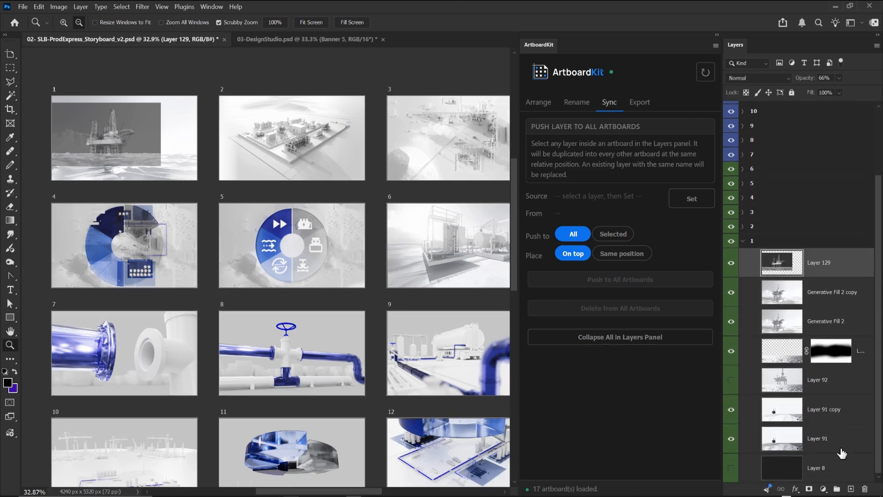
pyautogui.keyDown('shift'); pyautogui.click(822, 468); pyautogui.keyUp('shift')
pyautogui.hotkey('ctrl', 'g')
pyautogui.click(794, 368)
pyautogui.click(800, 338)
pyautogui.click(759, 324)
pyautogui.click(792, 338)
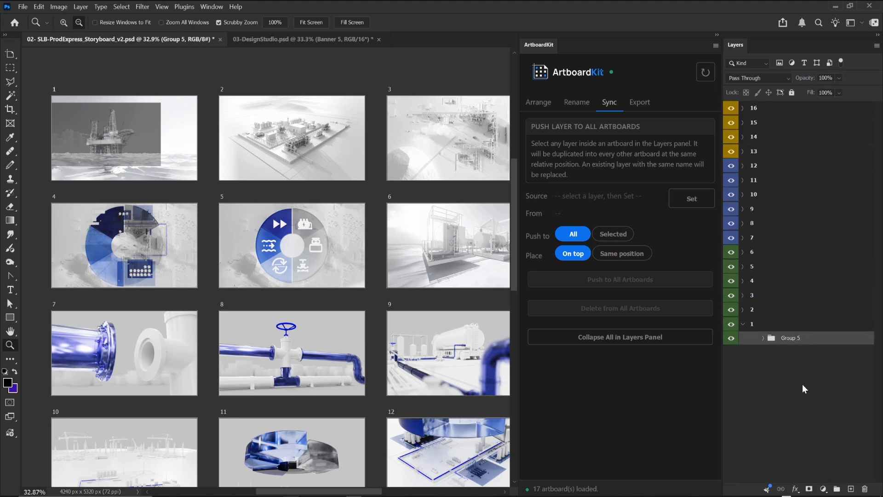
# Add a paragraph text box in artboard 1's lower-right corner containing the number 1 instead of the placeholder text
pyautogui.moveTo(148, 167); pyautogui.dragTo(178, 173)
pyautogui.moveTo(237, 158); pyautogui.dragTo(289, 247)
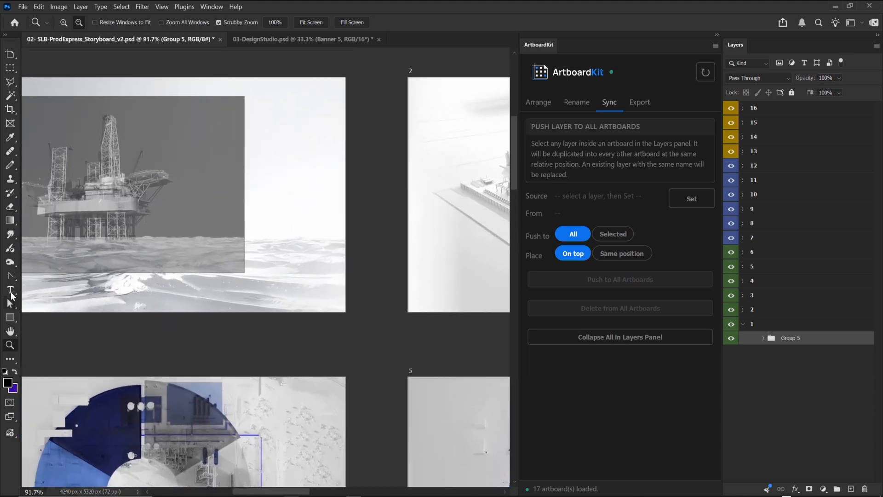
pyautogui.click(10, 290)
pyautogui.moveTo(206, 234); pyautogui.dragTo(329, 303)
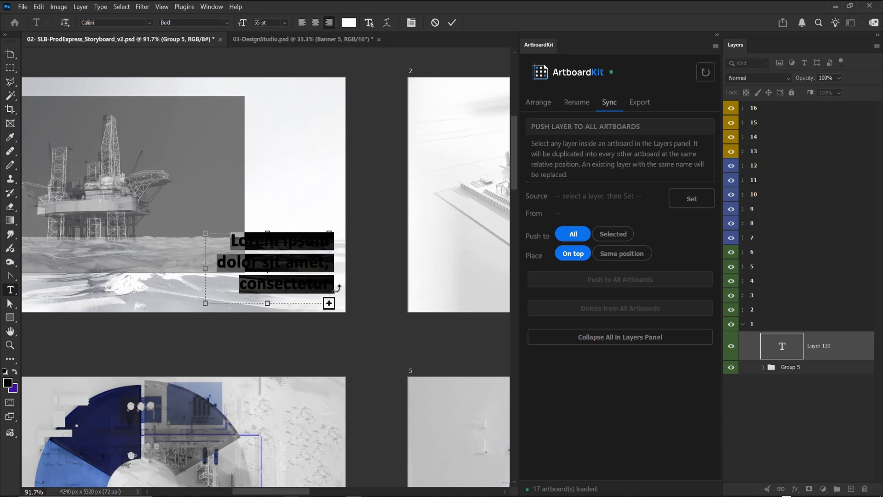
pyautogui.press('BackSpace')
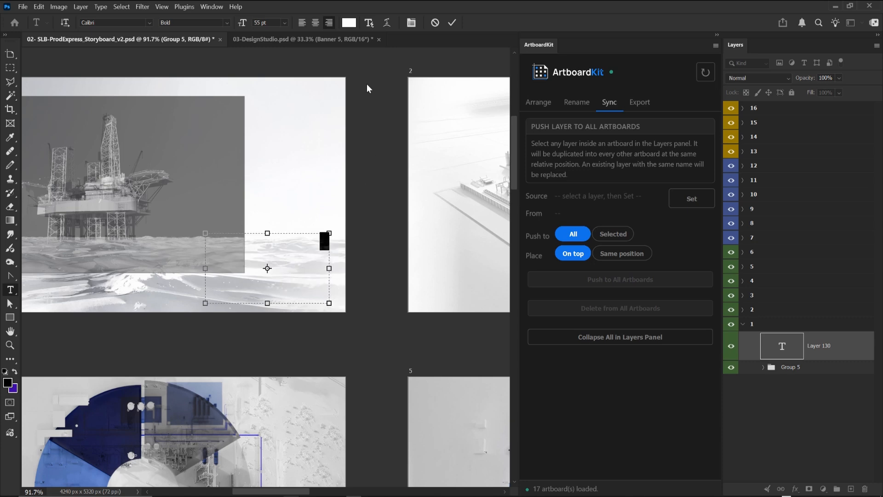
# Colour the number 1 text pure blue and set its font size to 150 pt
pyautogui.click(349, 22)
pyautogui.click(672, 157)
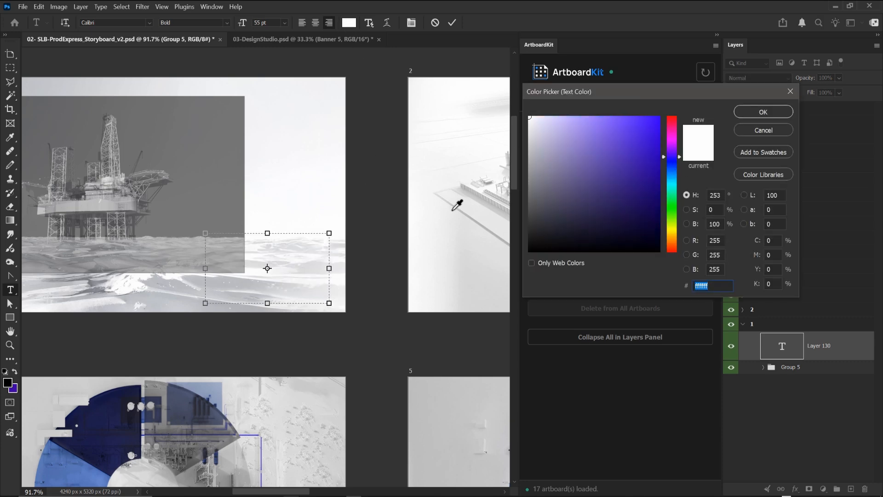
pyautogui.moveTo(654, 122); pyautogui.dragTo(660, 116)
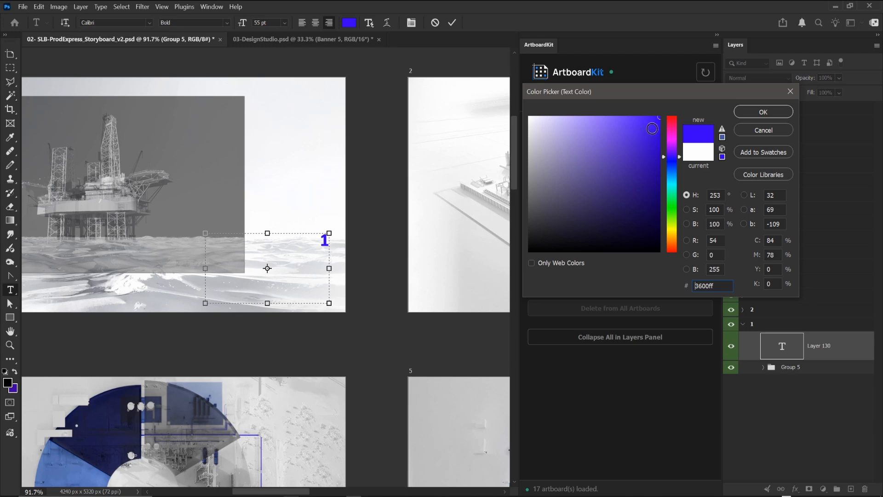
pyautogui.click(754, 115)
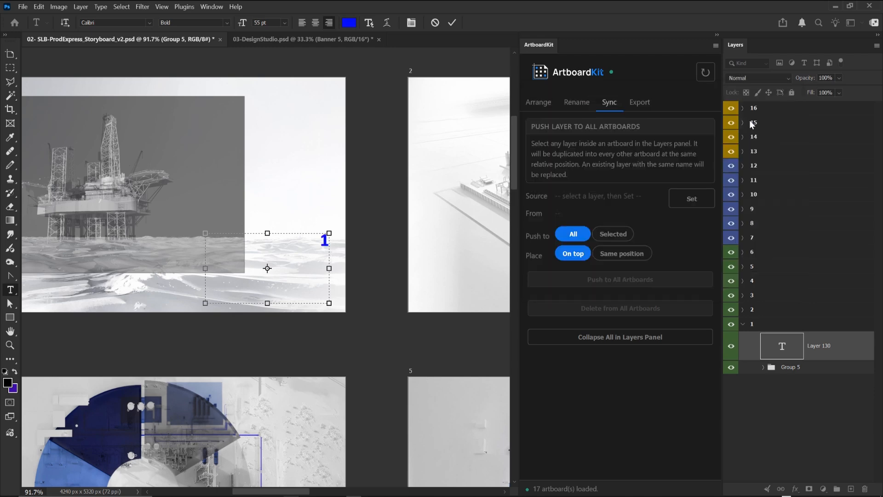
pyautogui.click(285, 23)
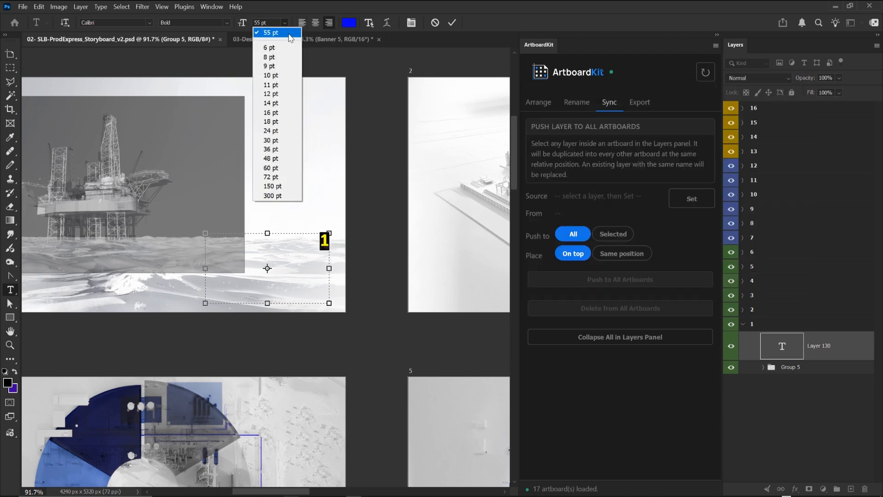
pyautogui.click(297, 197)
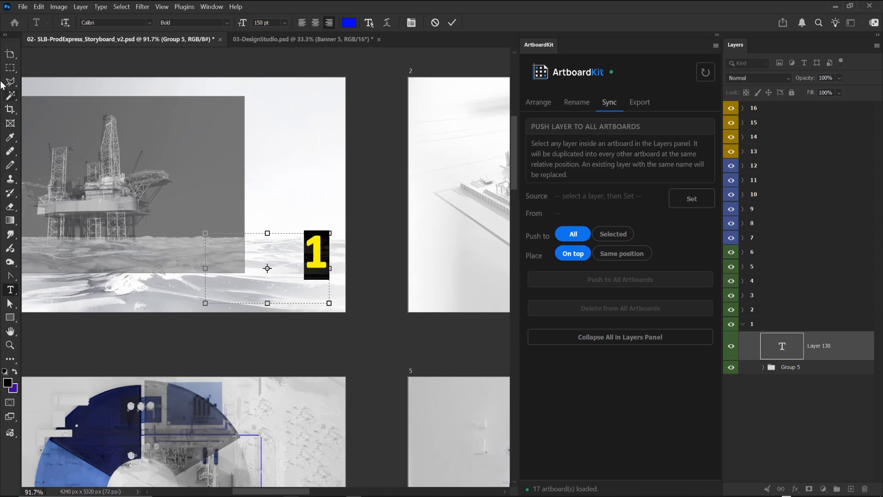
# Move the number 1 slightly left and down within artboard 1's lower-right corner and deselect it
pyautogui.click(11, 53)
pyautogui.moveTo(310, 263); pyautogui.dragTo(288, 281)
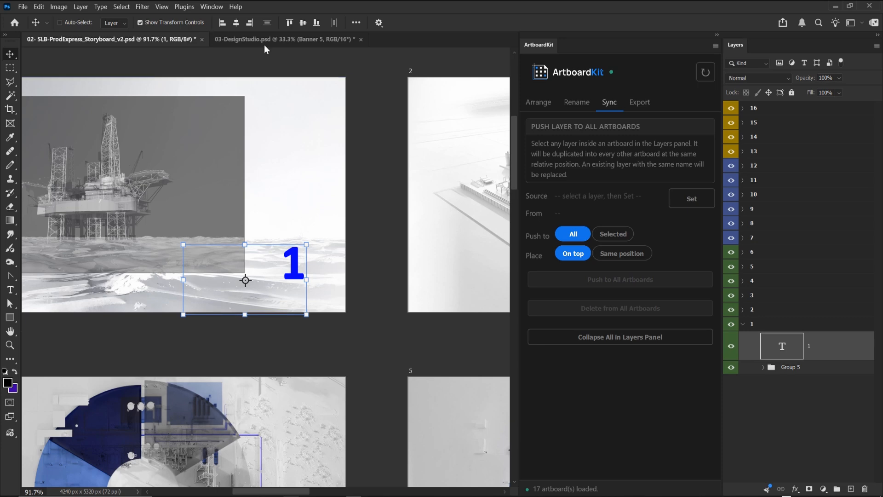
pyautogui.click(782, 419)
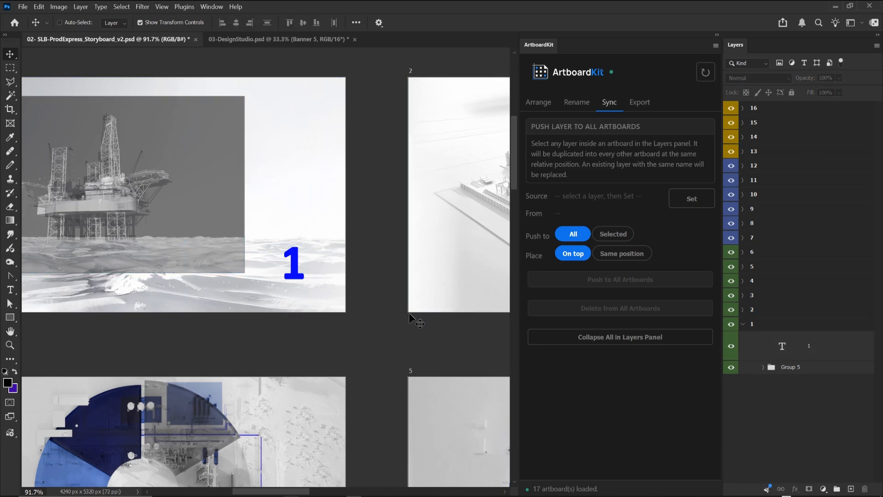
# Rename artboard 1's number text layer as page#
pyautogui.press('z')
pyautogui.scroll(-10, 331, 262)
pyautogui.moveTo(410, 264); pyautogui.dragTo(351, 178)
pyautogui.scroll(3, 330, 187)
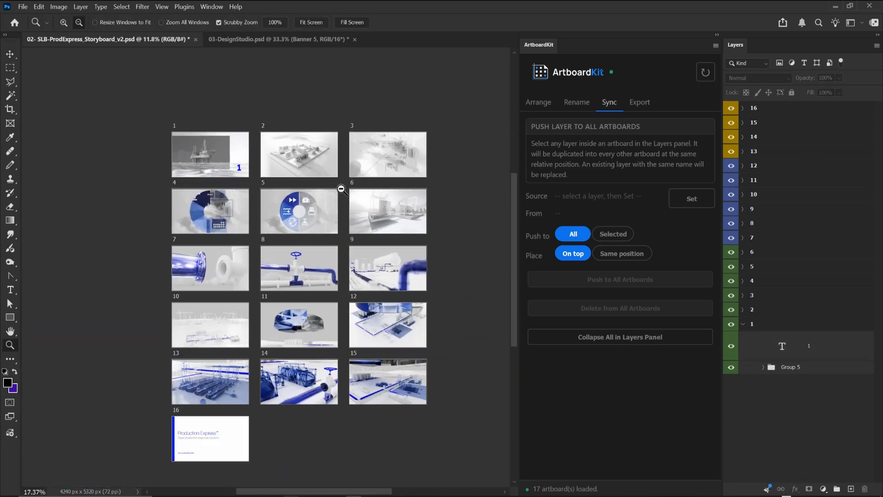
pyautogui.click(802, 352)
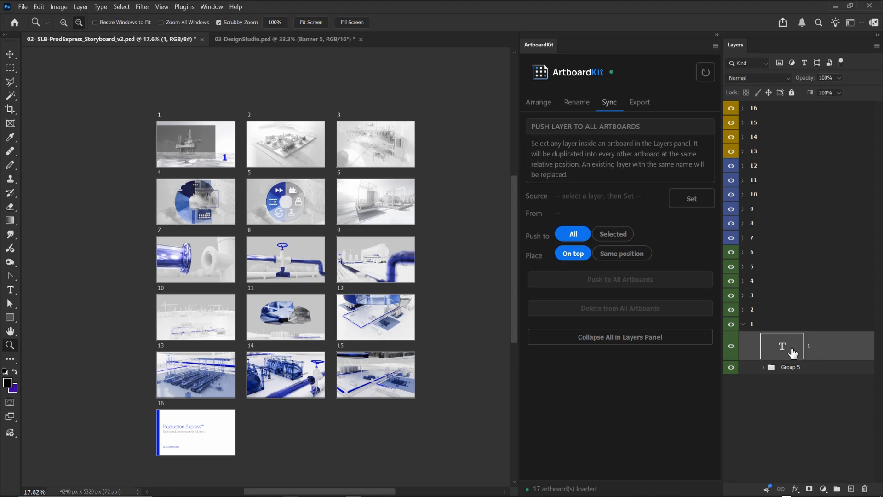
pyautogui.doubleClick(809, 346)
pyautogui.write('page#')
pyautogui.press('Return')
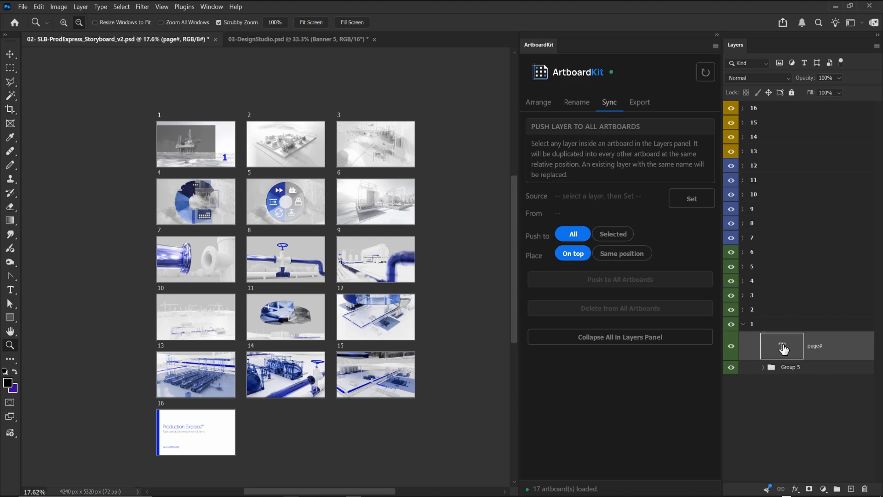
# Duplicate the page# layer manually into artboard 2 and delete that copy again
pyautogui.moveTo(786, 348); pyautogui.dragTo(785, 310)
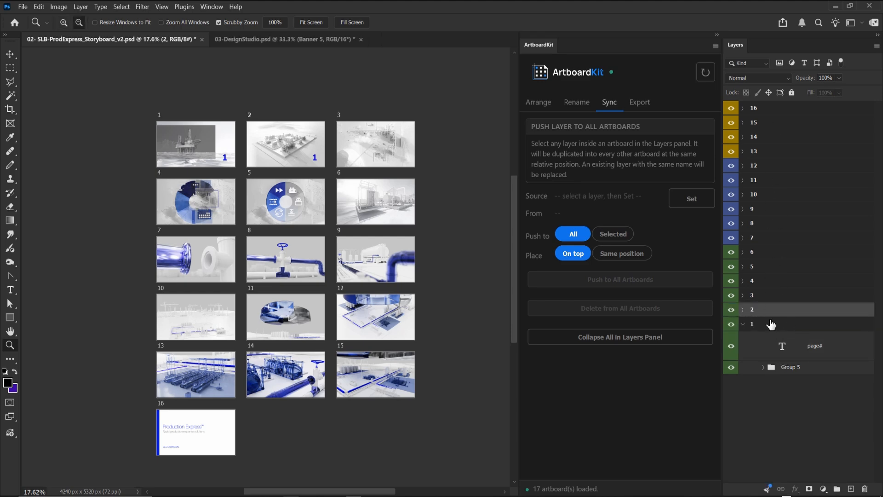
pyautogui.click(743, 310)
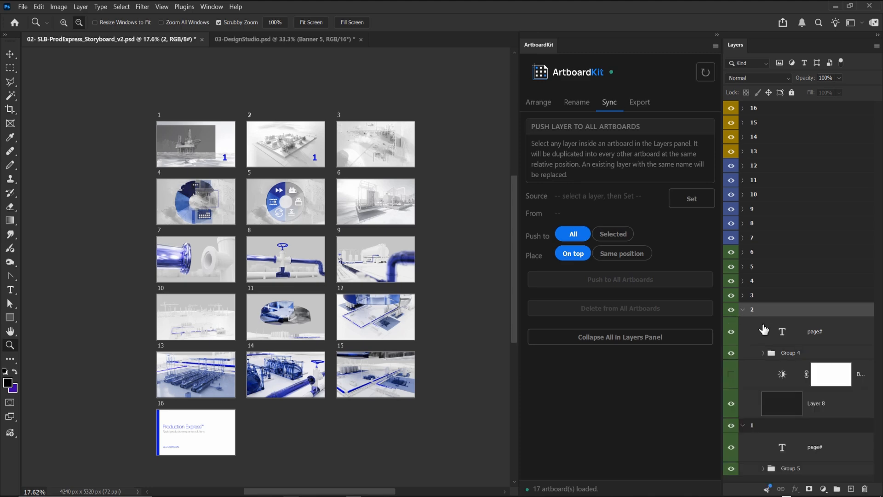
pyautogui.click(758, 325)
pyautogui.press('Delete')
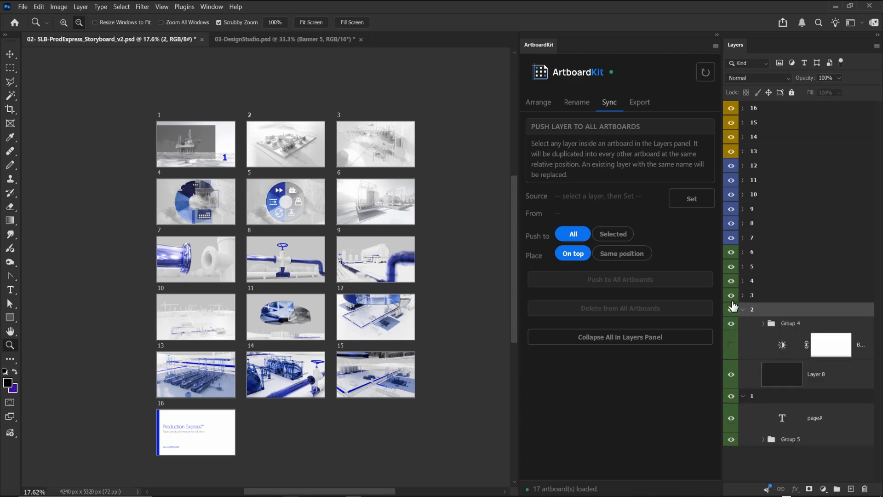
pyautogui.click(743, 309)
# Set artboard 1's page# layer as the sync source and push it on top of all other artboards
pyautogui.click(759, 349)
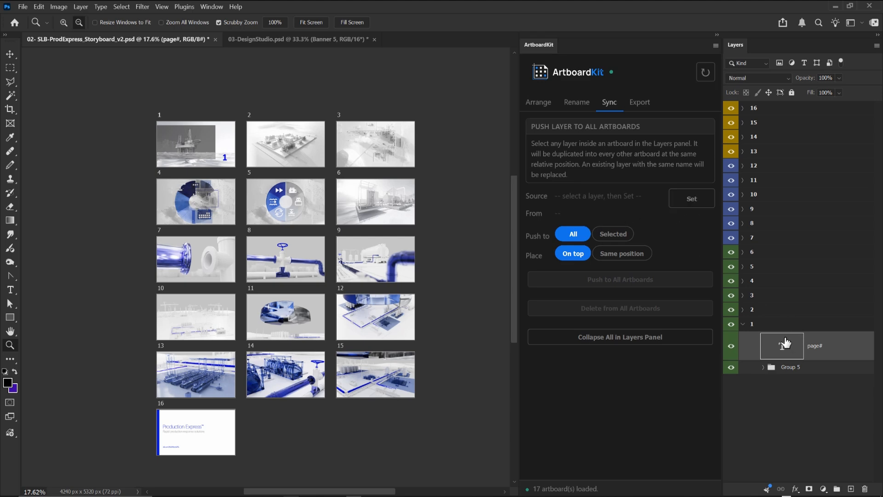
pyautogui.click(691, 201)
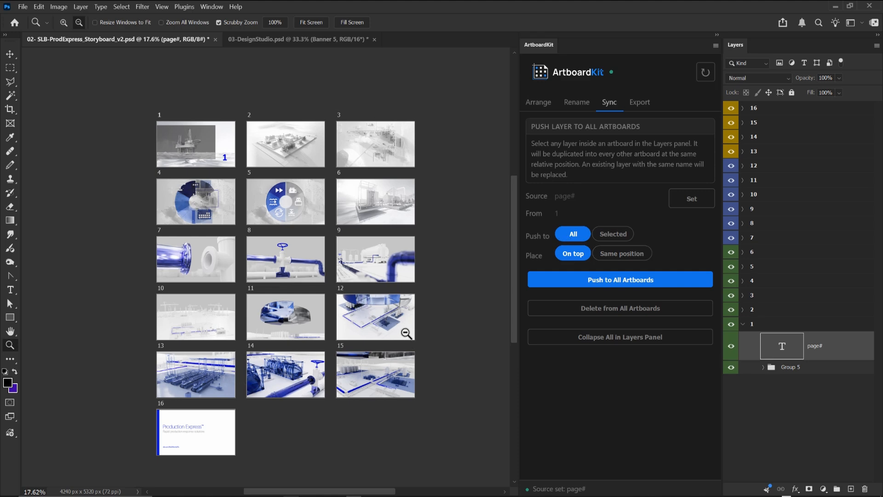
pyautogui.click(663, 278)
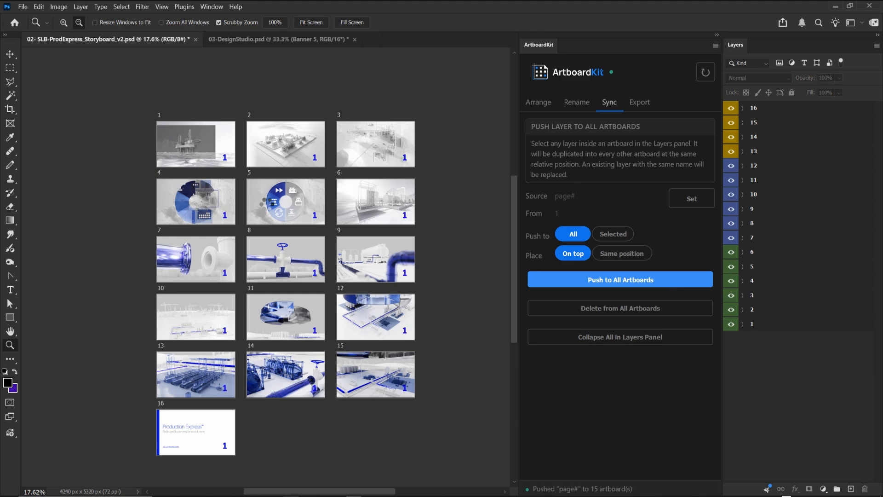
# Clear the auto-numbering prefix and renumber only the page# text layers across all artboards, starting at 1
pyautogui.moveTo(265, 390); pyautogui.dragTo(306, 338)
pyautogui.moveTo(374, 214); pyautogui.dragTo(360, 335)
pyautogui.moveTo(396, 275); pyautogui.dragTo(354, 275)
pyautogui.moveTo(432, 193); pyautogui.dragTo(395, 198)
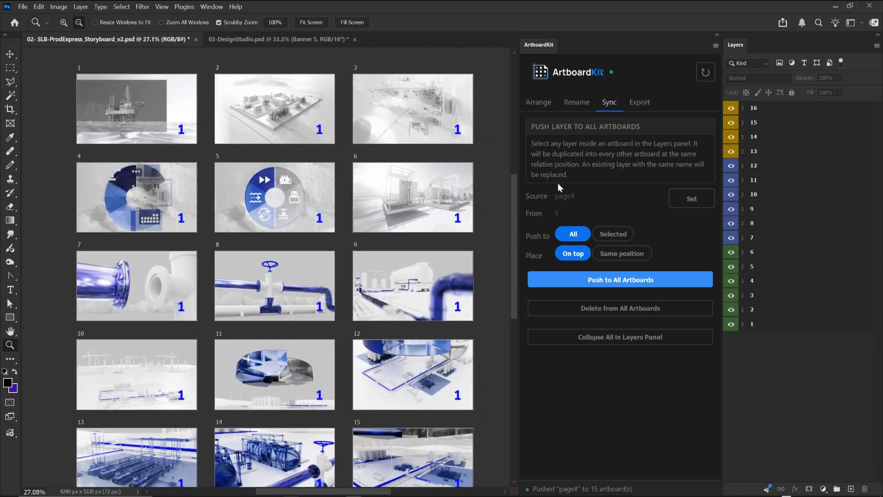
pyautogui.click(586, 106)
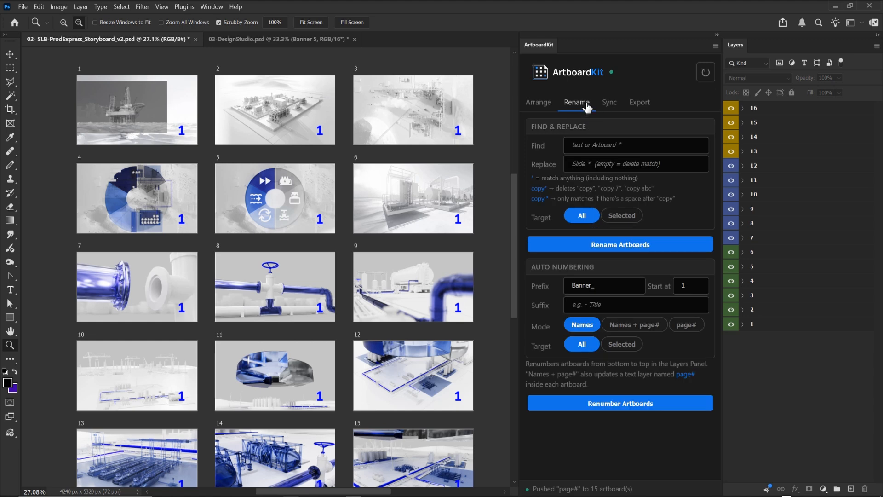
pyautogui.doubleClick(610, 286)
pyautogui.click(678, 267)
pyautogui.click(742, 324)
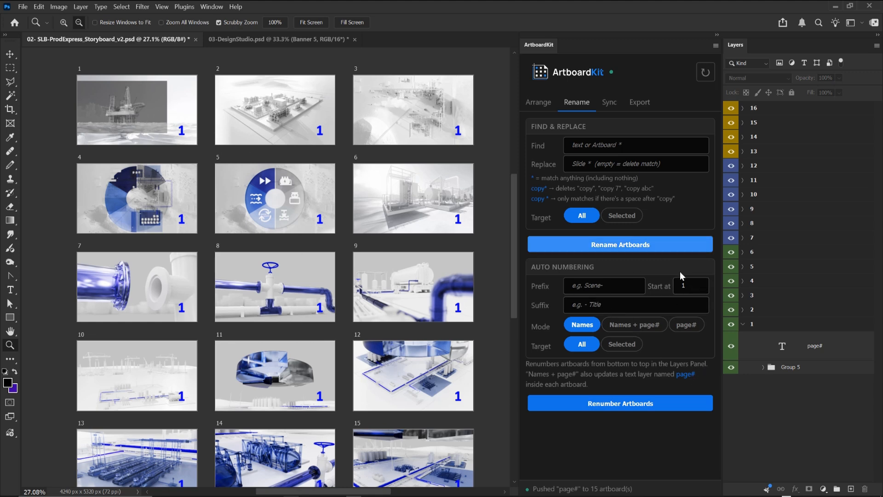
pyautogui.click(686, 324)
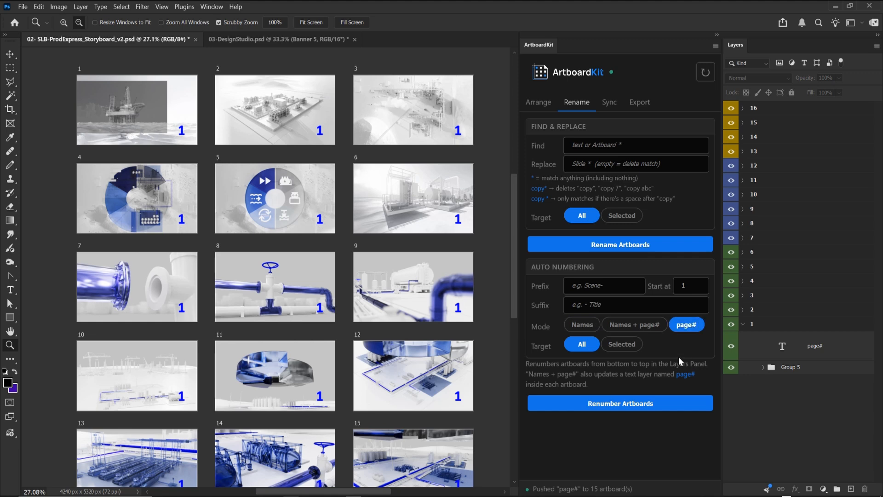
pyautogui.click(648, 404)
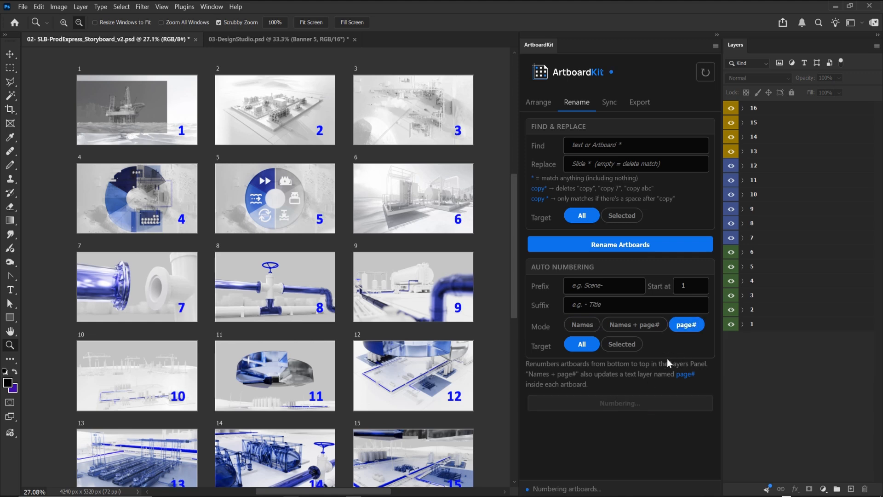
# Check the page numbers on all storyboard artboards and bring up the layer sync options
pyautogui.moveTo(352, 347); pyautogui.dragTo(292, 236)
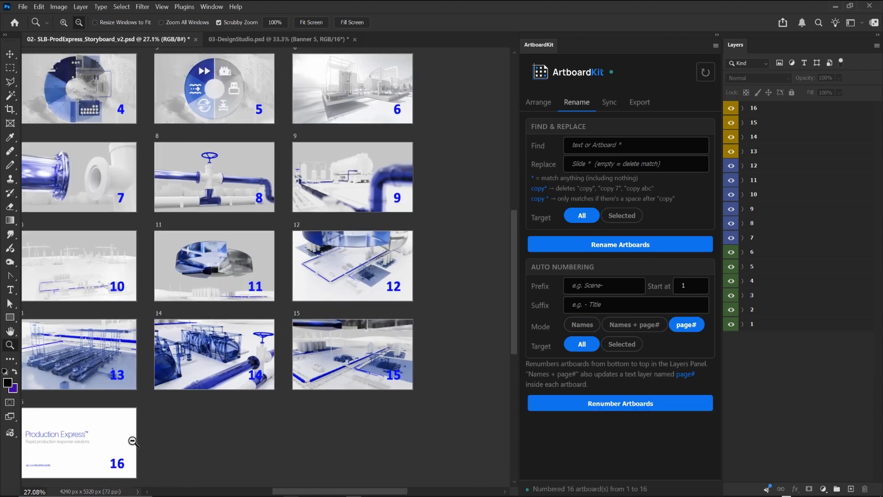
pyautogui.moveTo(199, 158); pyautogui.dragTo(254, 322)
pyautogui.scroll(-2, 357, 280)
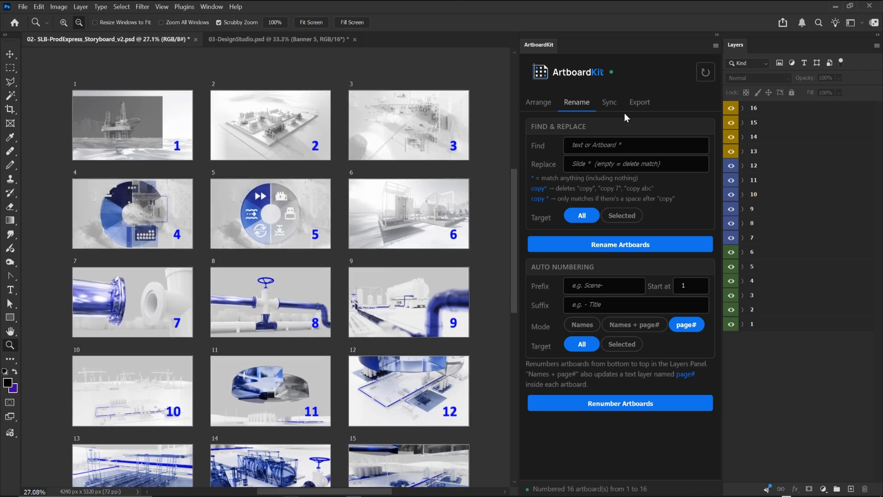
pyautogui.click(610, 102)
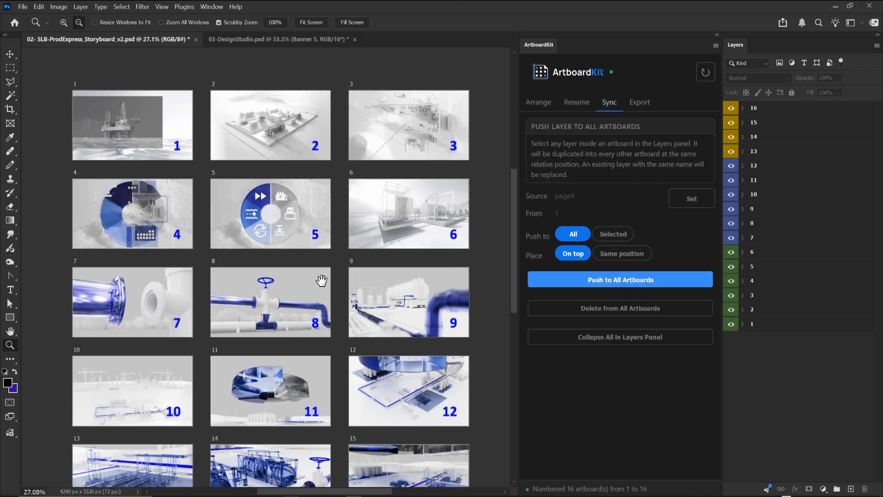
pyautogui.moveTo(318, 283); pyautogui.dragTo(320, 250)
pyautogui.moveTo(328, 217); pyautogui.dragTo(329, 222)
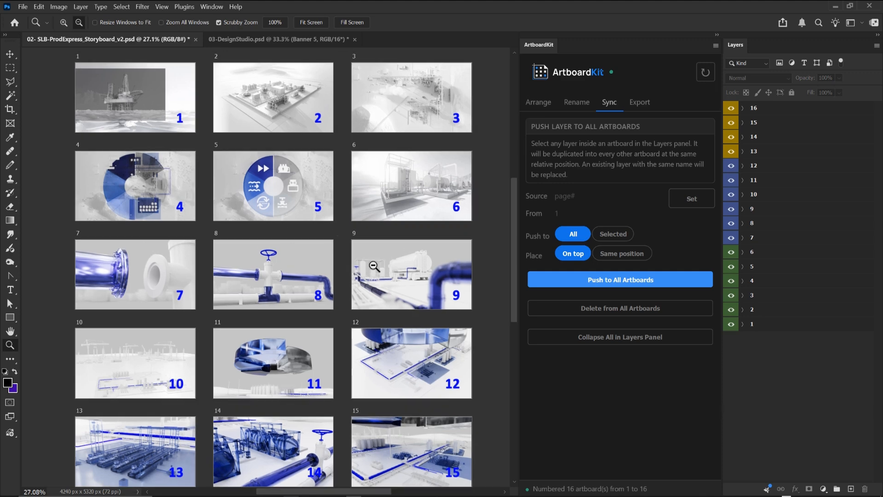
pyautogui.moveTo(420, 277); pyautogui.dragTo(410, 263)
pyautogui.moveTo(414, 300); pyautogui.dragTo(412, 325)
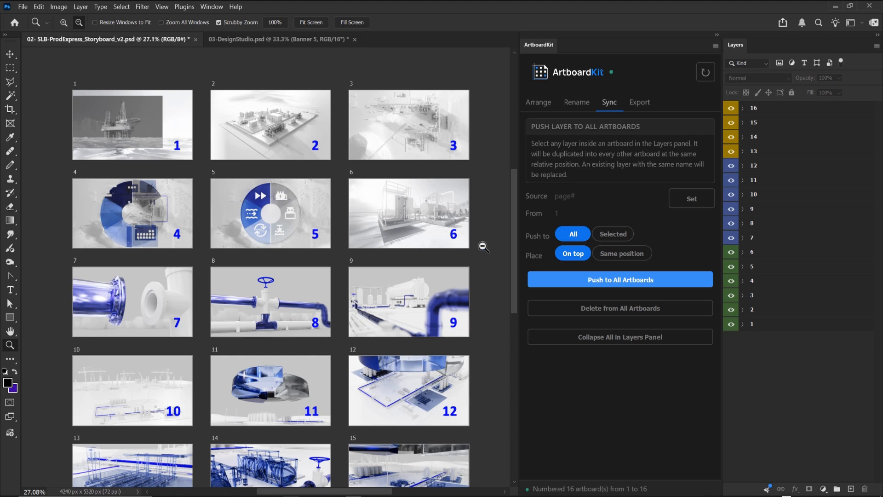
# Restyle artboard 1's page# text to the Light font style at 60 pt and deselect the layer
pyautogui.click(742, 323)
pyautogui.click(781, 350)
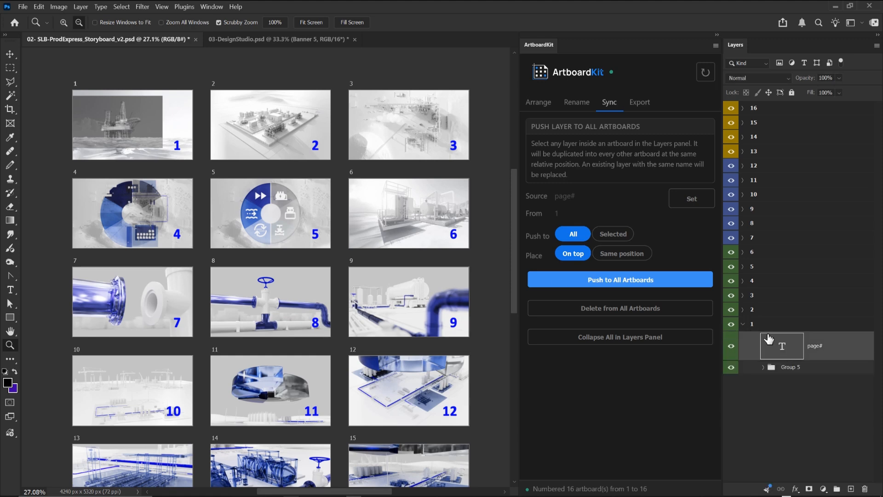
pyautogui.scroll(2, 184, 144)
pyautogui.scroll(6, 205, 160)
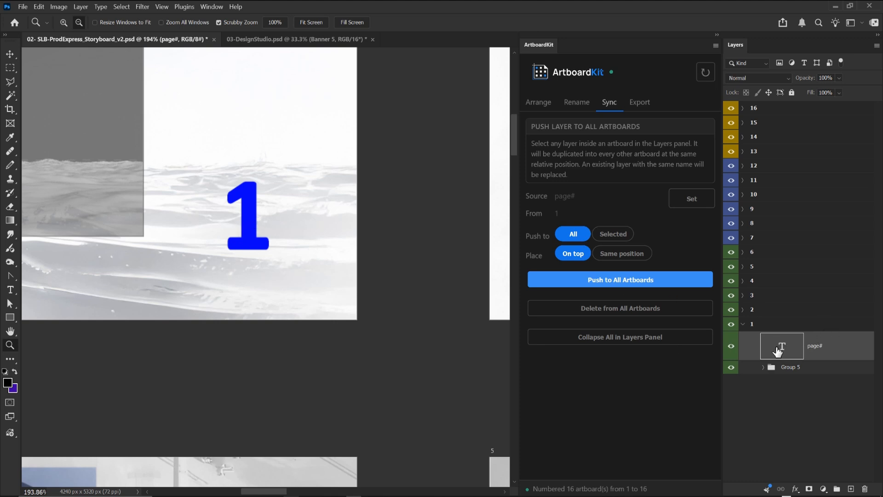
pyautogui.doubleClick(777, 351)
pyautogui.click(285, 23)
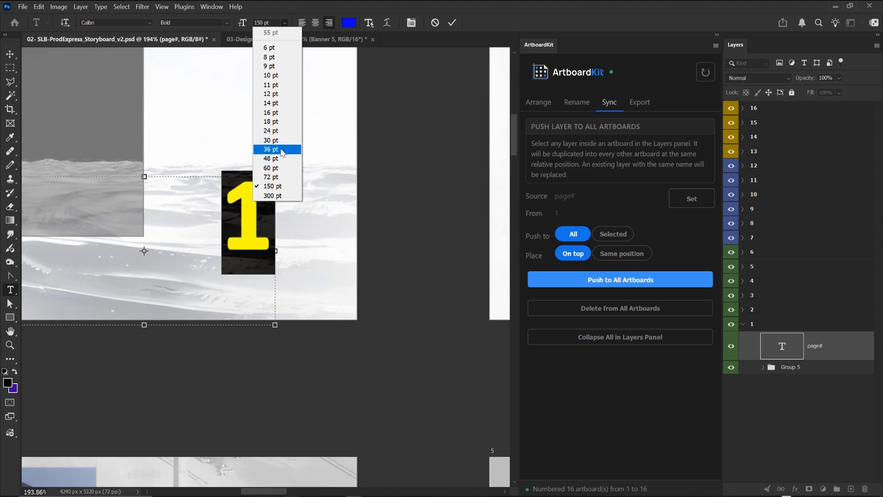
pyautogui.click(284, 145)
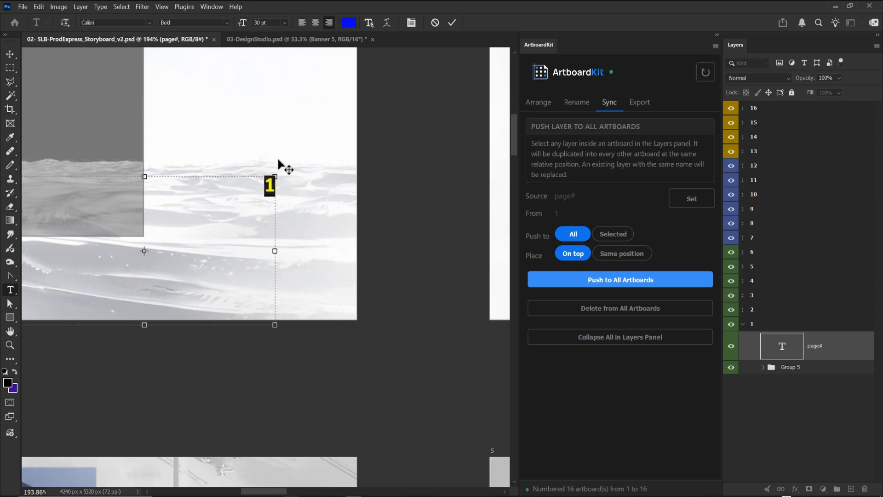
pyautogui.click(287, 23)
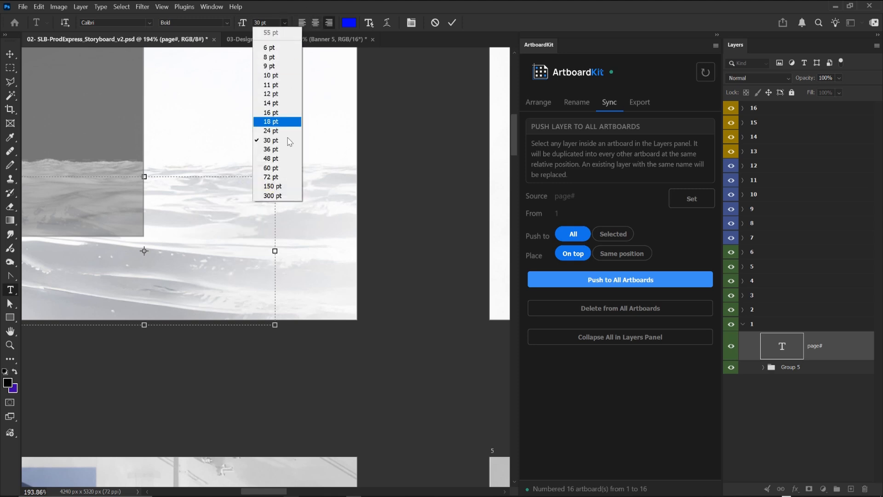
pyautogui.click(280, 161)
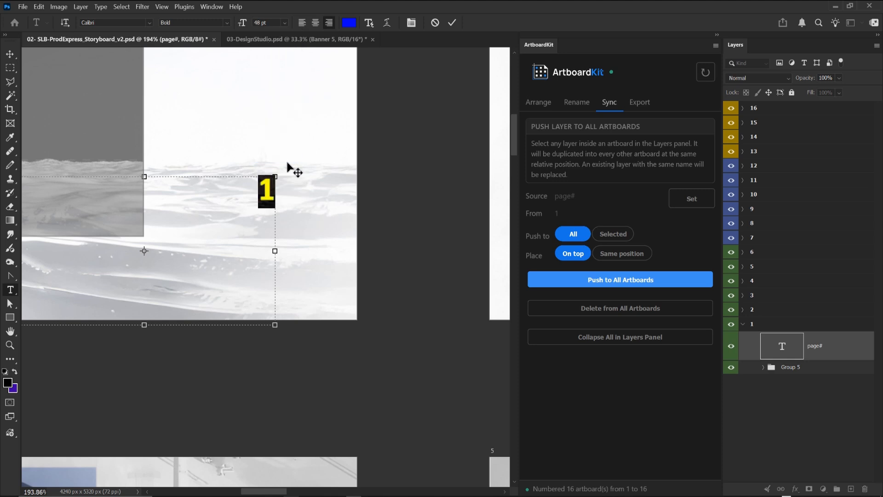
pyautogui.click(228, 23)
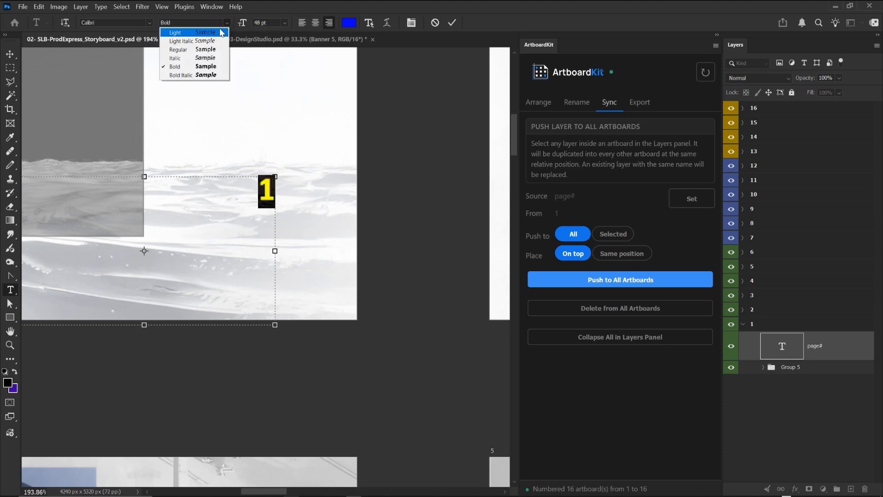
pyautogui.click(196, 33)
pyautogui.click(284, 23)
pyautogui.click(271, 168)
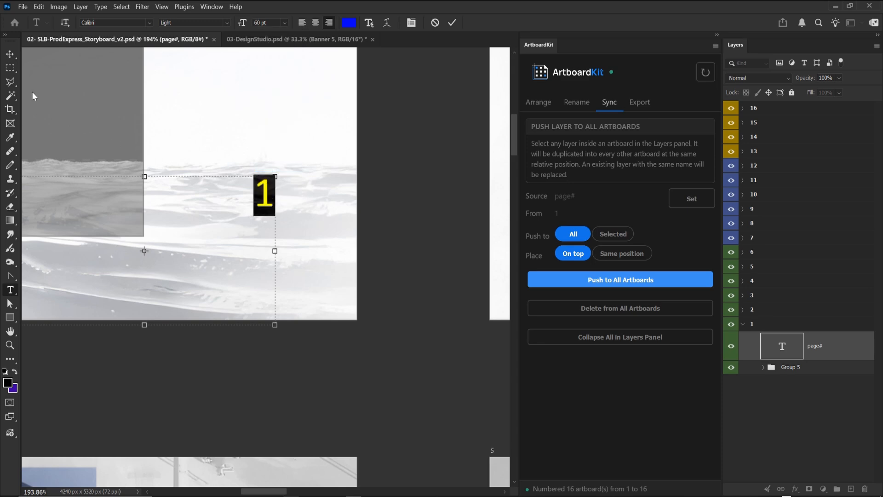
pyautogui.click(5, 54)
pyautogui.click(811, 410)
# Move the page number 1 down and slightly right, closer to artboard 1's lower-right corner
pyautogui.press('z')
pyautogui.moveTo(314, 235); pyautogui.dragTo(249, 235)
pyautogui.moveTo(363, 254); pyautogui.dragTo(327, 198)
pyautogui.press('v')
pyautogui.keyDown('ctrl'); pyautogui.click(172, 151); pyautogui.keyUp('ctrl')
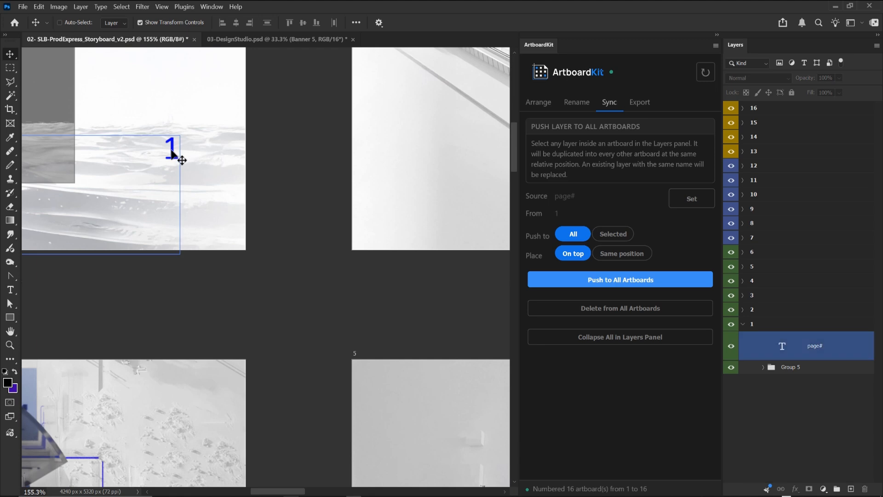
pyautogui.click(425, 202)
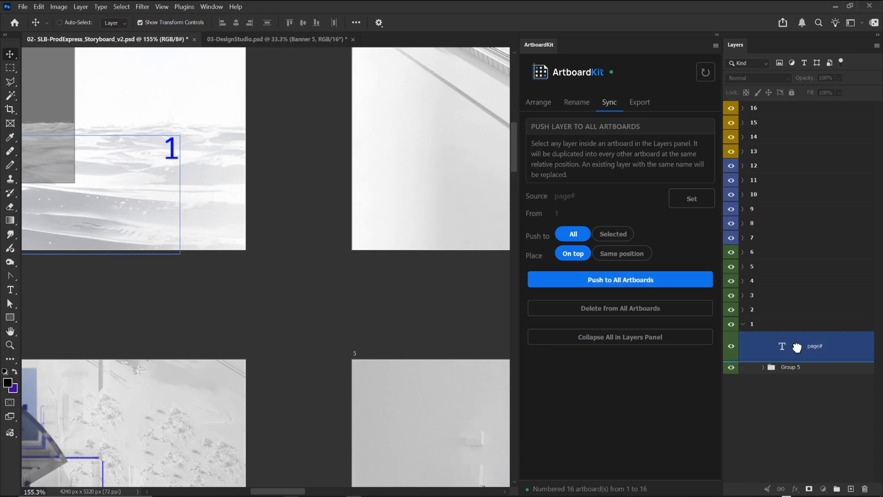
pyautogui.keyDown('ctrl'); pyautogui.click(172, 150); pyautogui.keyUp('ctrl')
pyautogui.moveTo(173, 151); pyautogui.dragTo(183, 209)
# Set artboard 1's restyled page# layer as the sync source and push it on top of all other artboards
pyautogui.press('z')
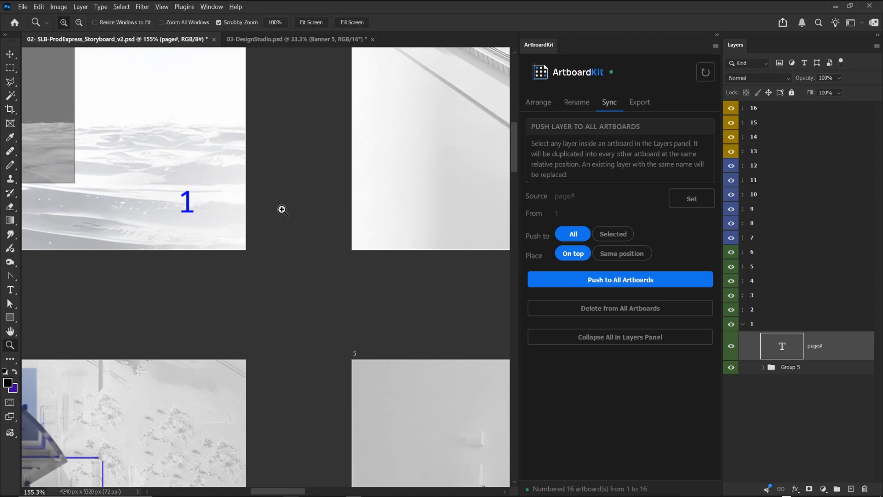
pyautogui.moveTo(299, 209); pyautogui.dragTo(249, 209)
pyautogui.moveTo(440, 219); pyautogui.dragTo(370, 162)
pyautogui.moveTo(455, 197); pyautogui.dragTo(380, 189)
pyautogui.moveTo(389, 213); pyautogui.dragTo(394, 200)
pyautogui.click(692, 198)
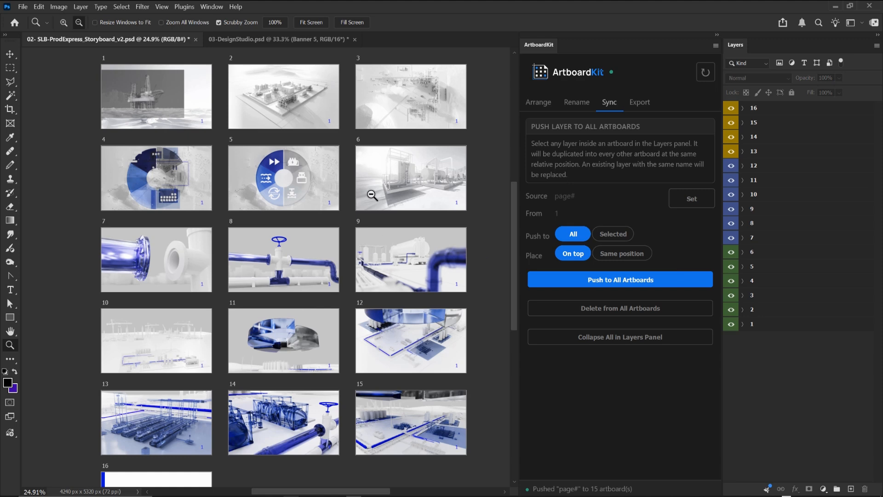
# Inspect the pushed page numbers on the artboards and the page# layer inside artboard 1
pyautogui.moveTo(192, 119); pyautogui.dragTo(305, 169)
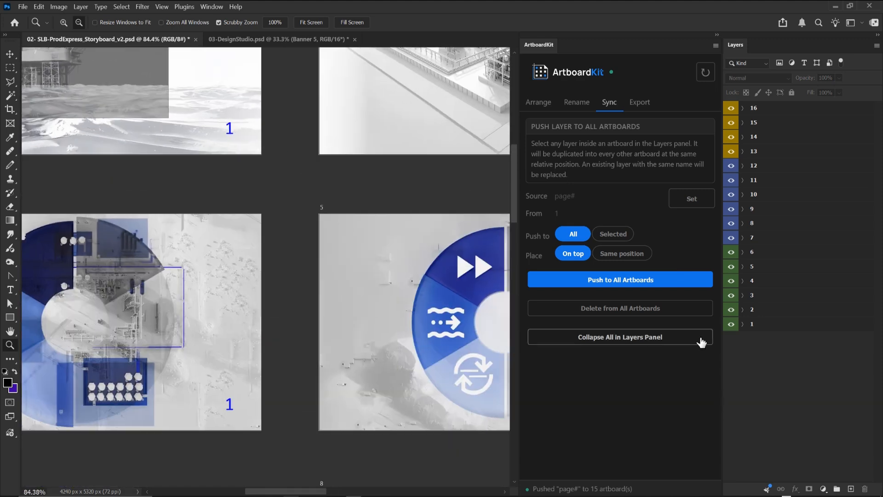
pyautogui.moveTo(490, 183); pyautogui.dragTo(305, 226)
pyautogui.scroll(-3, 396, 210)
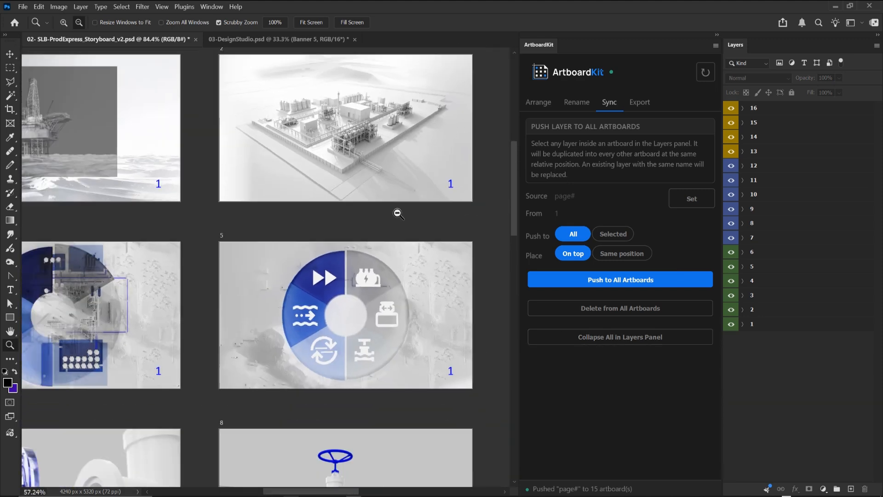
pyautogui.moveTo(426, 209); pyautogui.dragTo(419, 211)
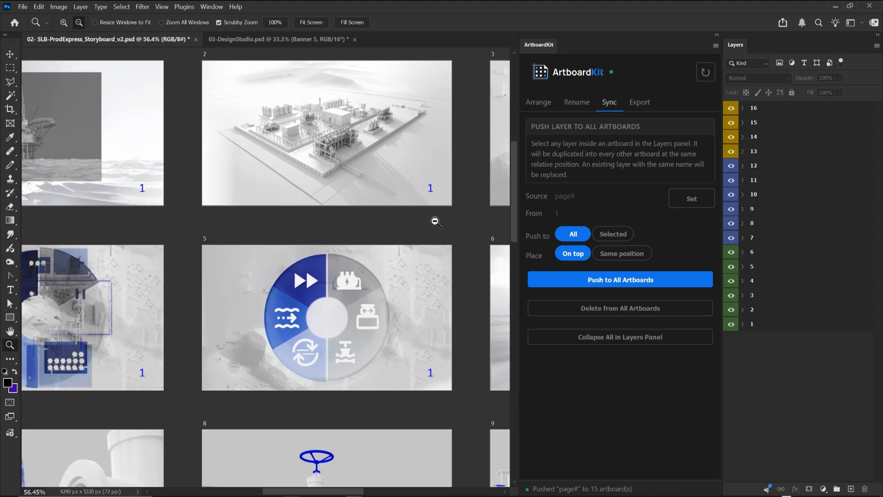
pyautogui.click(743, 323)
pyautogui.click(783, 347)
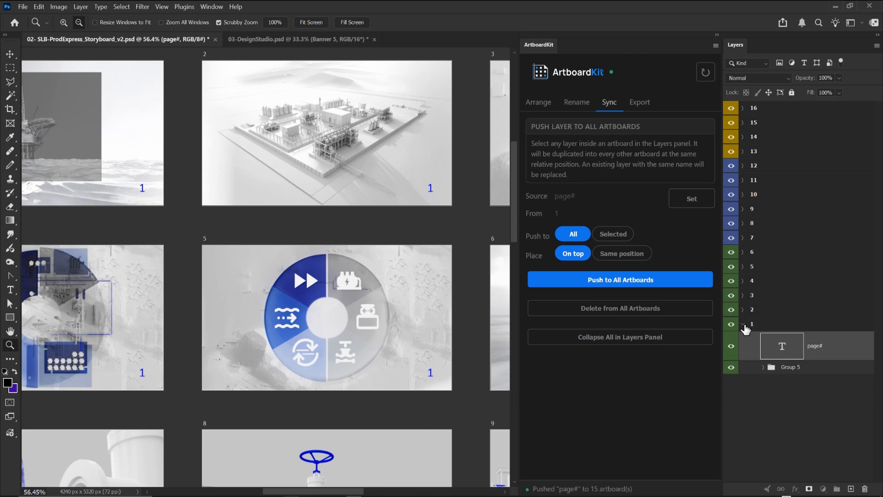
pyautogui.click(743, 325)
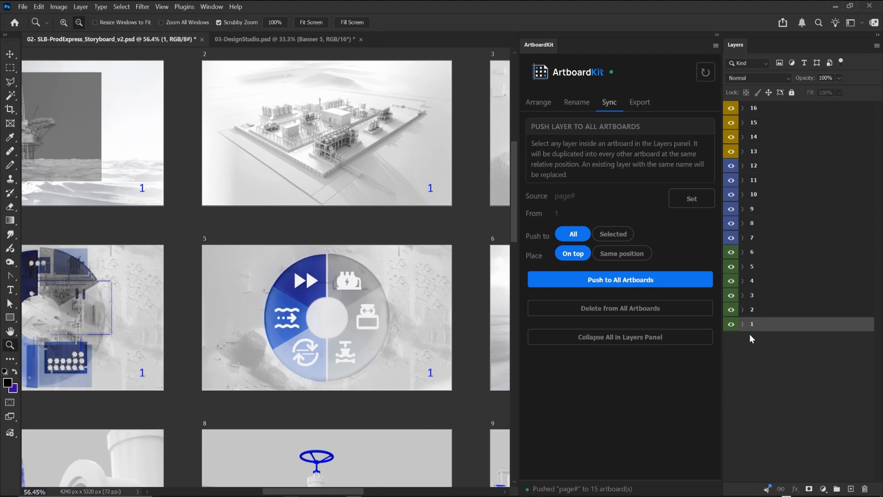
# Renumber the restyled page# text layers in all artboards from 1 and check the numbers up close
pyautogui.click(587, 110)
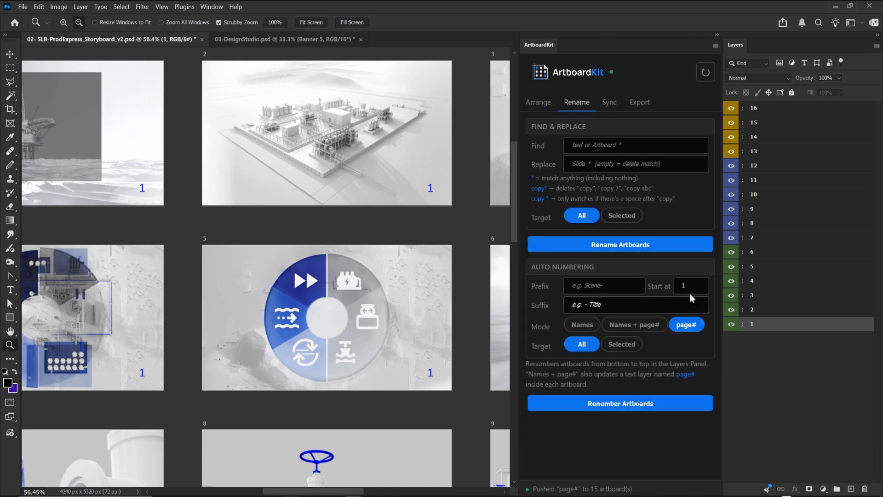
pyautogui.click(743, 309)
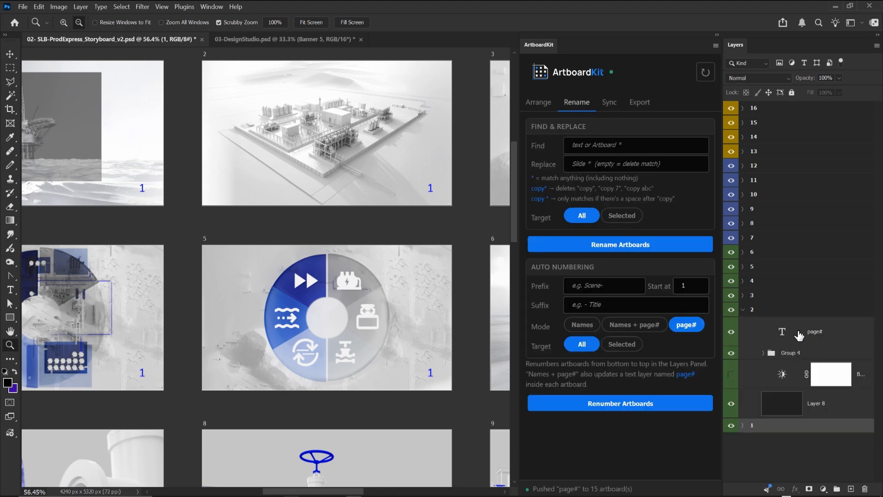
pyautogui.click(743, 311)
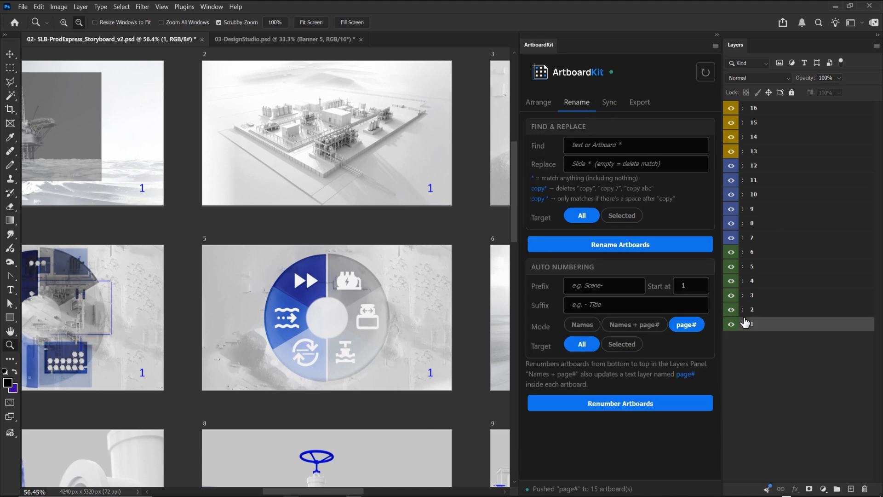
pyautogui.click(653, 407)
pyautogui.moveTo(282, 253); pyautogui.dragTo(266, 246)
pyautogui.moveTo(358, 261); pyautogui.dragTo(337, 201)
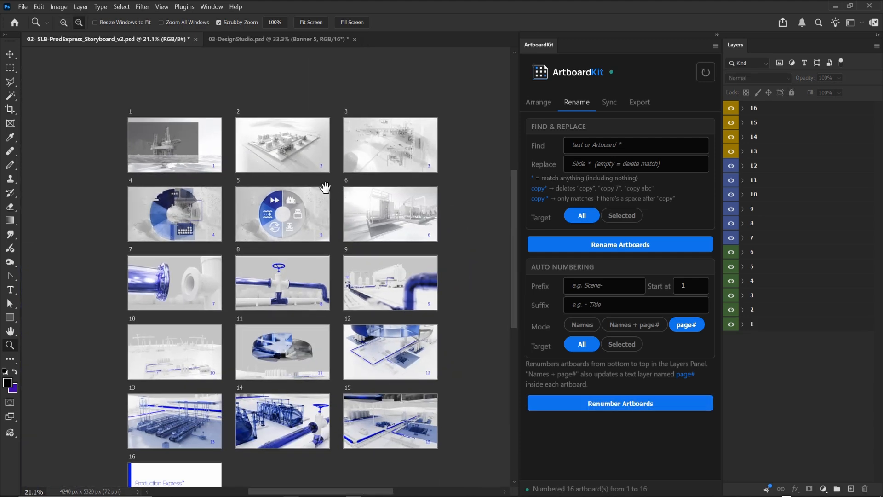
pyautogui.moveTo(246, 162); pyautogui.dragTo(366, 232)
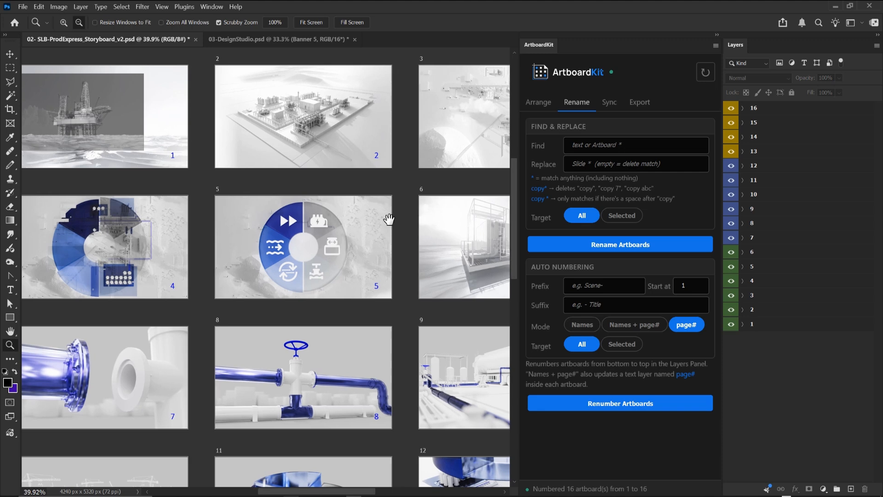
pyautogui.moveTo(383, 218); pyautogui.dragTo(399, 229)
pyautogui.moveTo(347, 178); pyautogui.dragTo(365, 187)
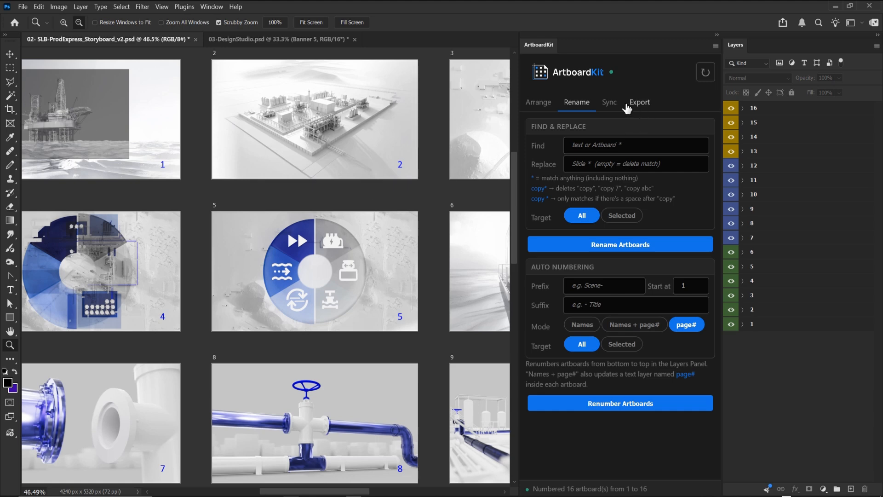
# Set the page# text layer inside artboard 1 as the sync source again
pyautogui.click(609, 102)
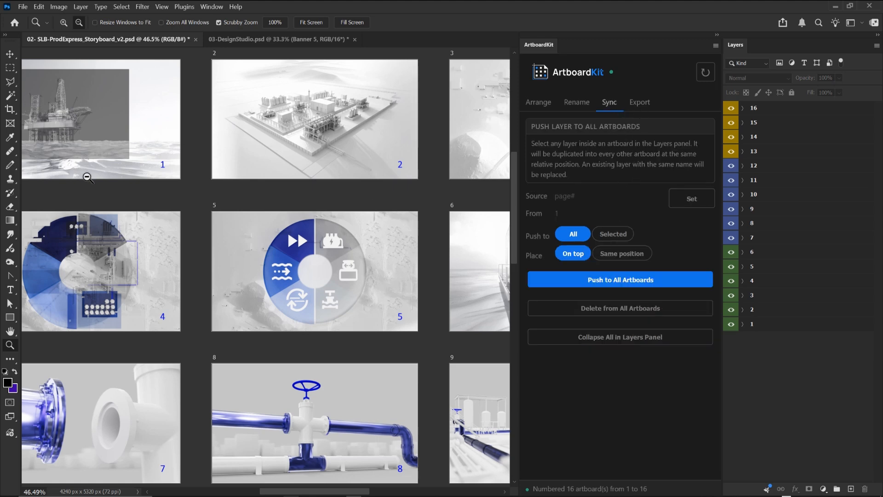
pyautogui.click(742, 323)
pyautogui.click(772, 352)
pyautogui.click(686, 206)
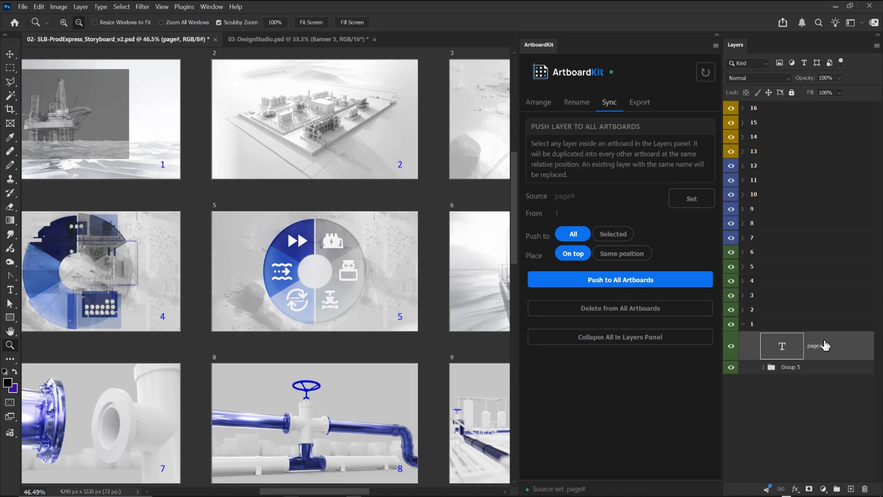
# Delete the synced page# layer from all artboards and check the whole storyboard
pyautogui.scroll(-1, 297, 204)
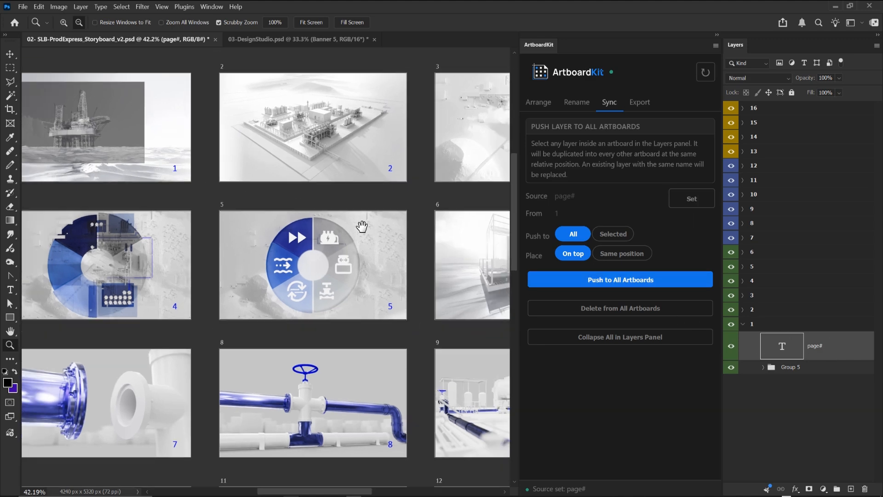
pyautogui.moveTo(367, 228); pyautogui.dragTo(343, 224)
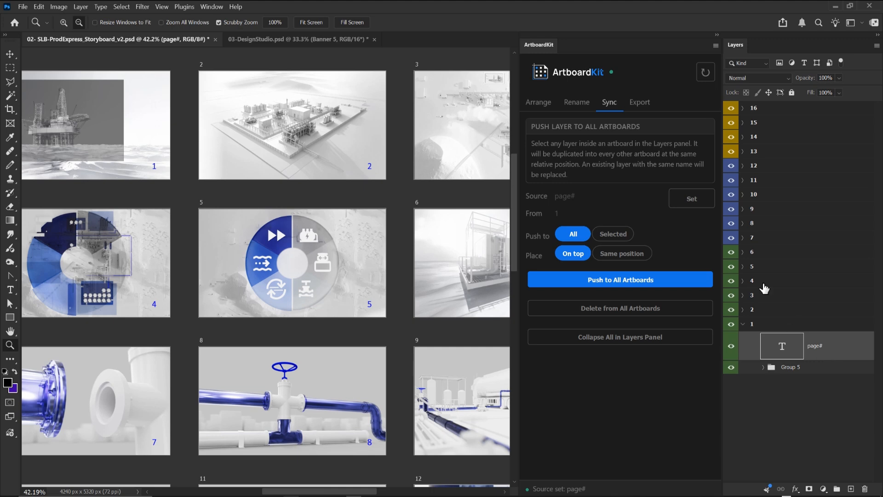
pyautogui.click(743, 324)
pyautogui.click(743, 324)
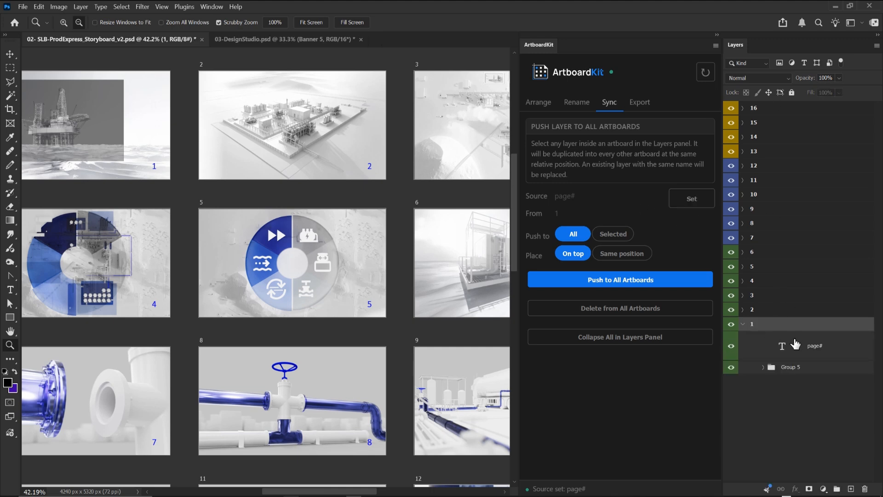
pyautogui.moveTo(332, 289); pyautogui.dragTo(328, 294)
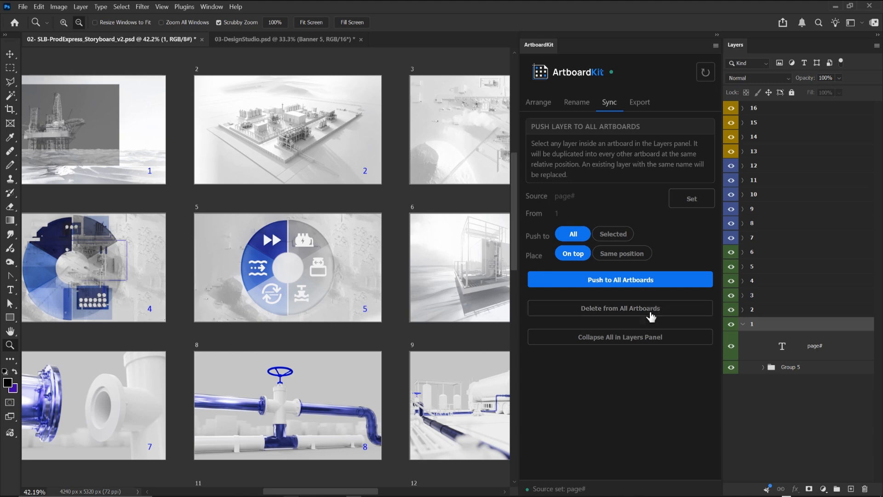
pyautogui.click(634, 308)
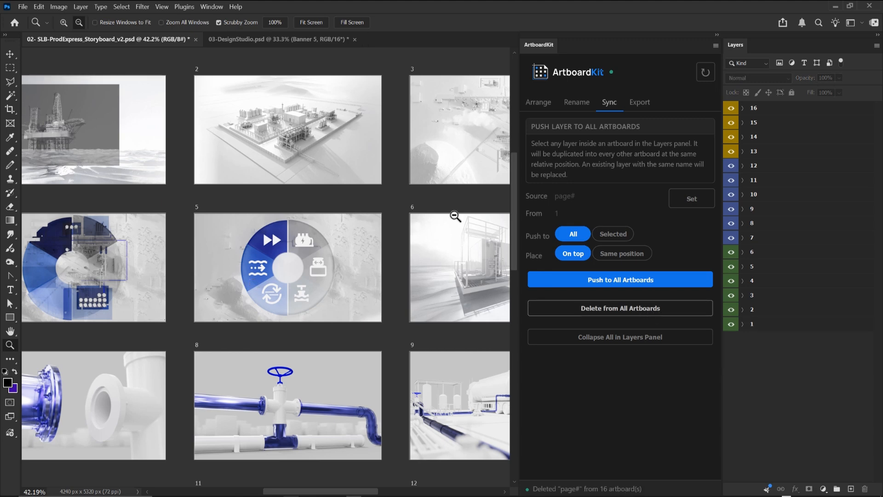
pyautogui.scroll(-3, 425, 265)
pyautogui.moveTo(435, 274); pyautogui.dragTo(338, 229)
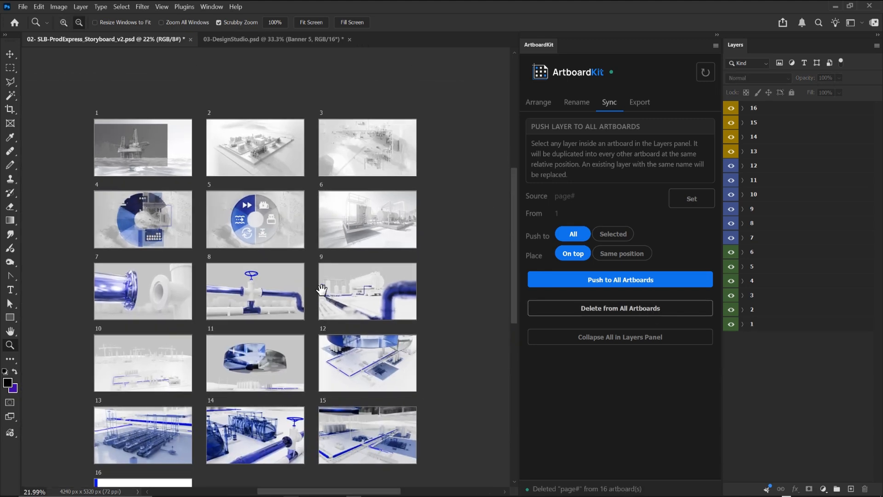
pyautogui.moveTo(319, 291); pyautogui.dragTo(330, 283)
pyautogui.moveTo(353, 248); pyautogui.dragTo(376, 223)
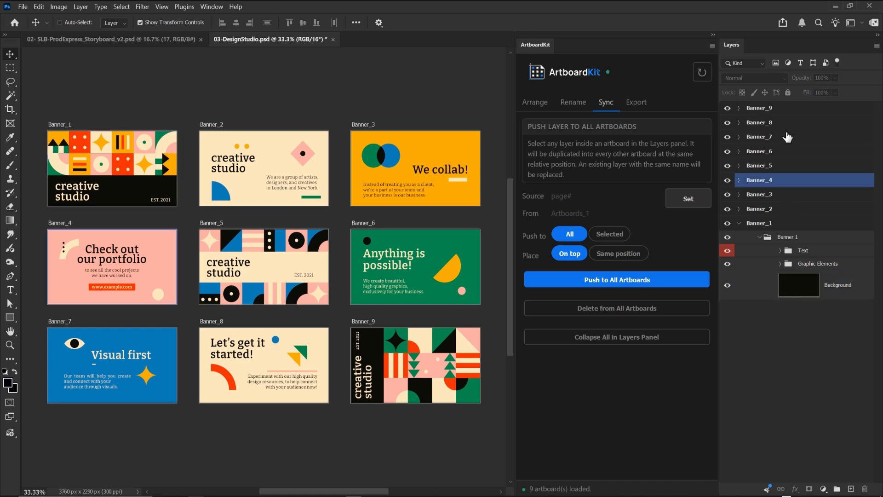
# Duplicate the Background layer in Banner_1's Banner 1 group and rename the copy Background 2
pyautogui.click(808, 290)
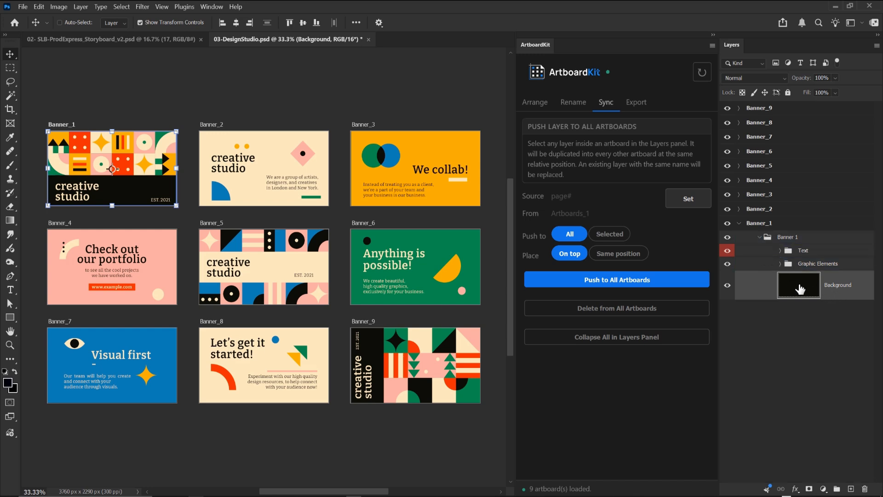
pyautogui.moveTo(800, 294); pyautogui.dragTo(794, 230)
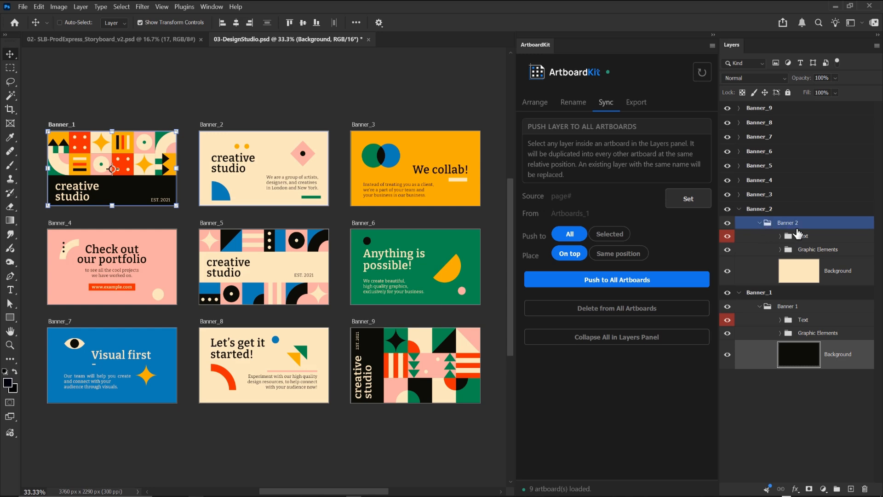
pyautogui.click(759, 222)
pyautogui.click(811, 307)
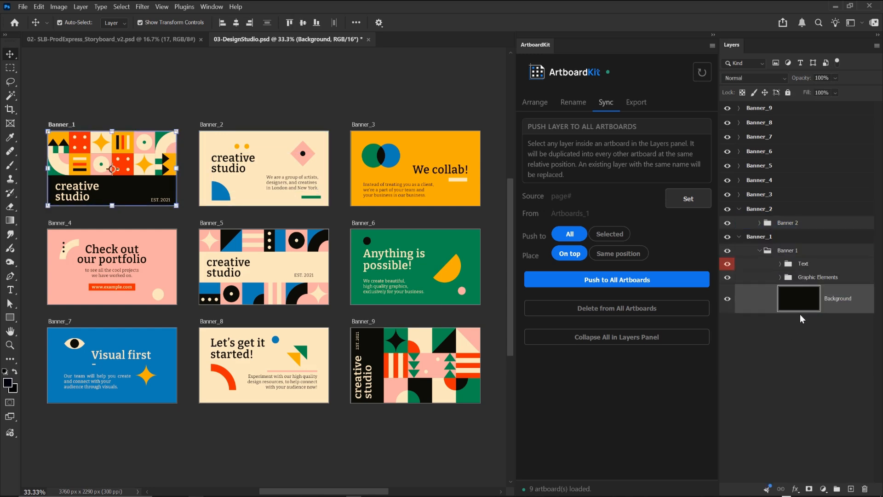
pyautogui.hotkey('ctrl', 'j')
pyautogui.doubleClick(842, 300)
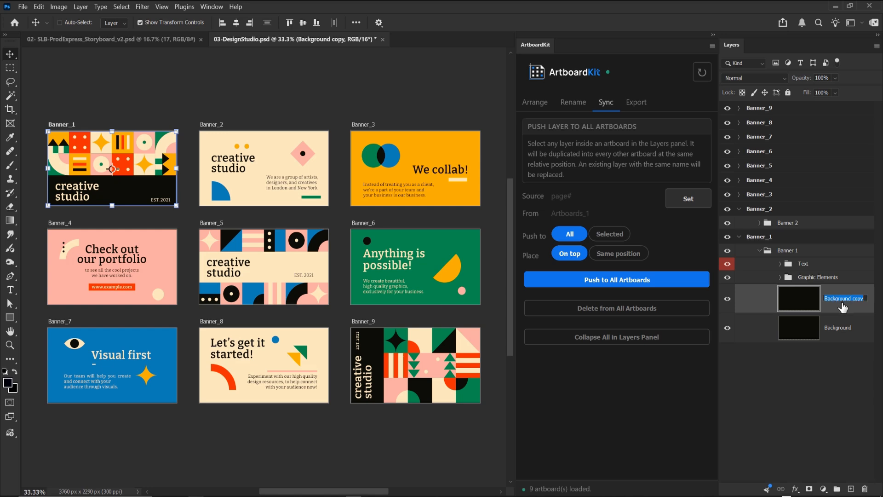
pyautogui.click(855, 301)
pyautogui.moveTo(858, 301); pyautogui.dragTo(878, 305)
pyautogui.press('BackSpace')
pyautogui.write('2')
pyautogui.click(801, 307)
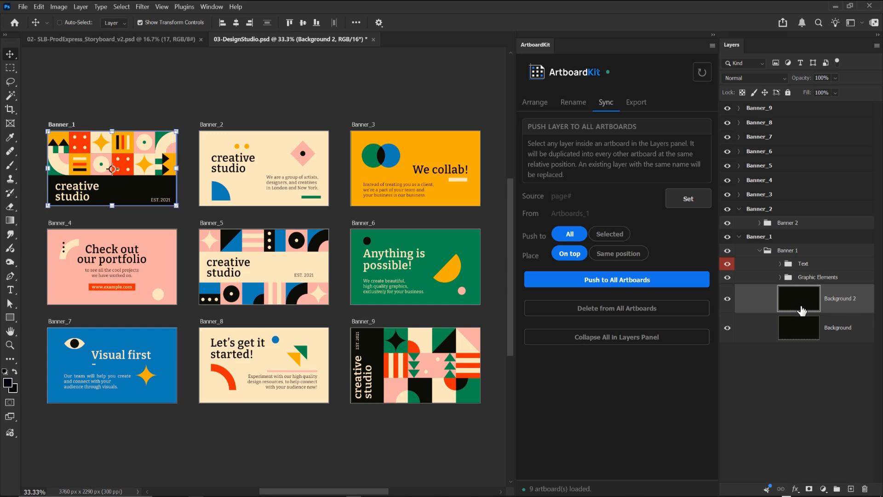
# Fill Banner_1's Background 2 layer with the pink sampled from Banner_2's diamond, darkened to #9c726b, and deselect
pyautogui.keyDown('ctrl'); pyautogui.click(787, 308); pyautogui.keyUp('ctrl')
pyautogui.press('i')
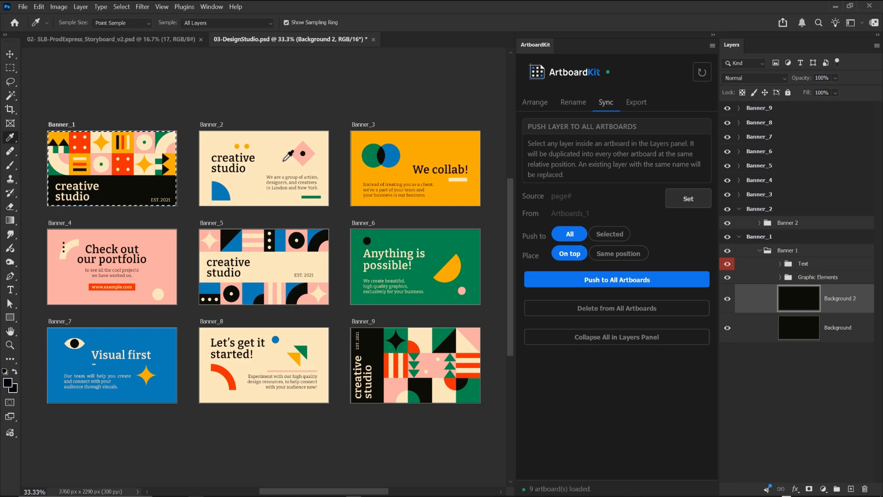
pyautogui.click(299, 153)
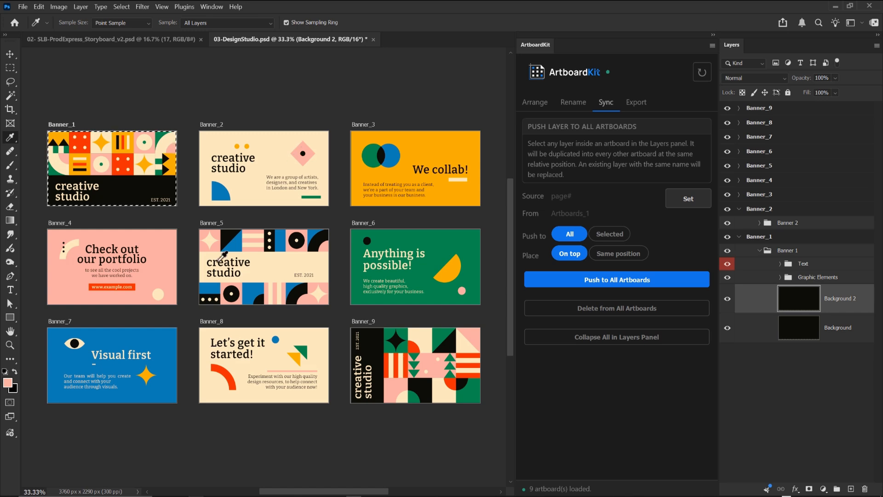
pyautogui.click(7, 385)
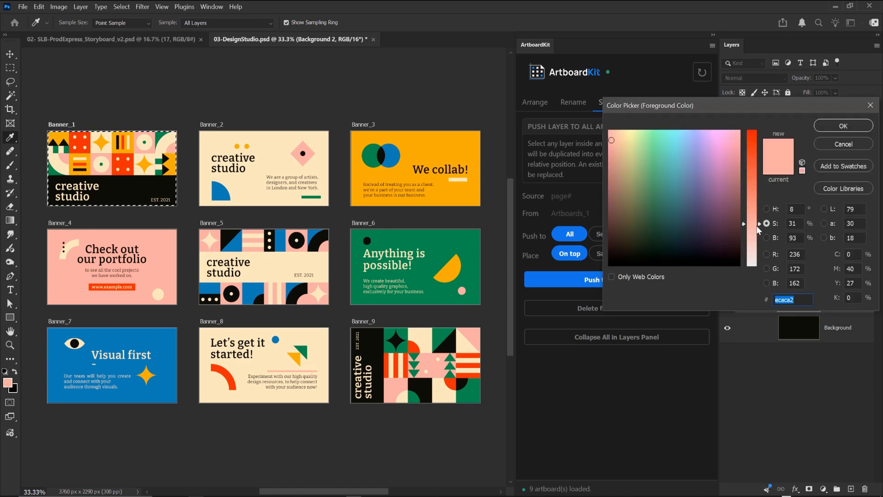
pyautogui.click(767, 238)
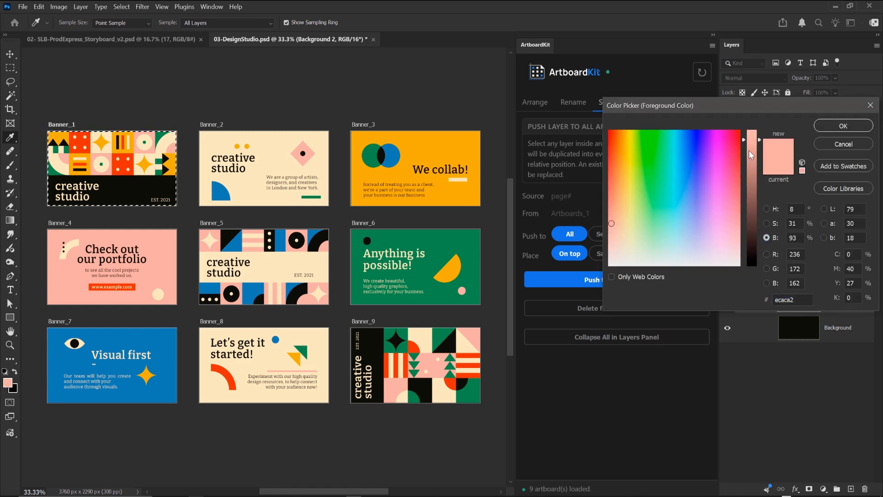
pyautogui.moveTo(748, 159); pyautogui.dragTo(760, 183)
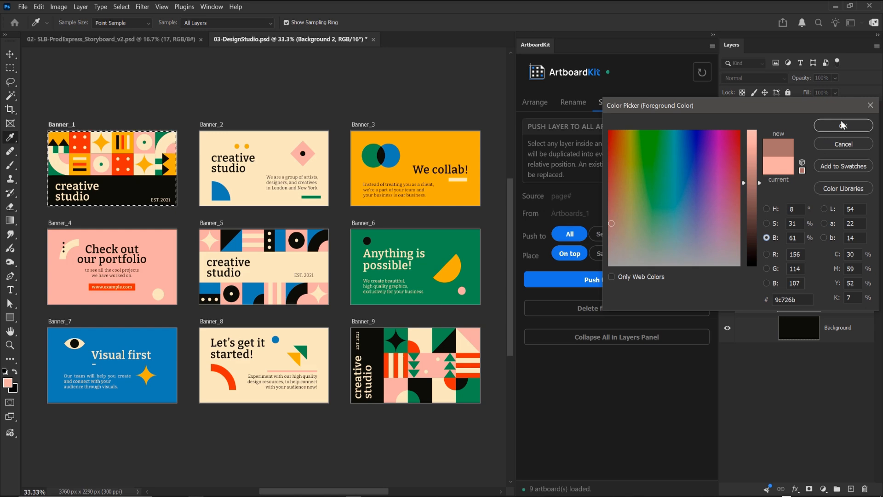
pyautogui.click(843, 124)
pyautogui.hotkey('alt', 'BackSpace')
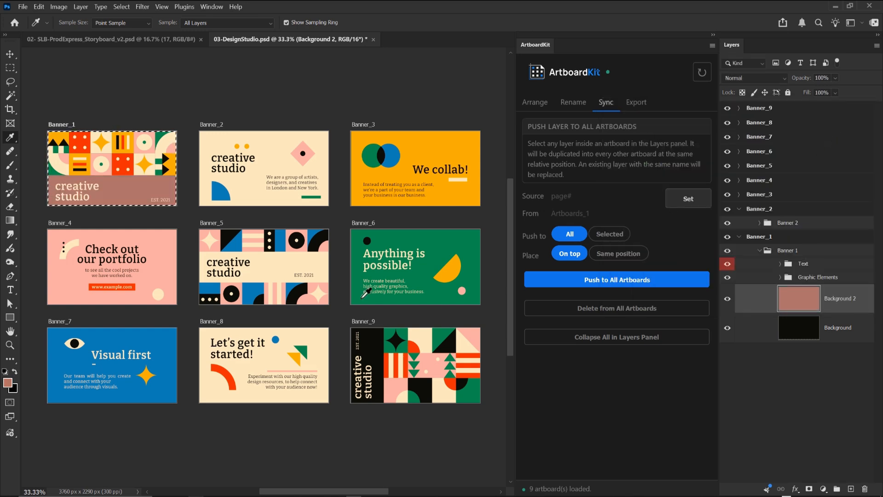
pyautogui.click(815, 367)
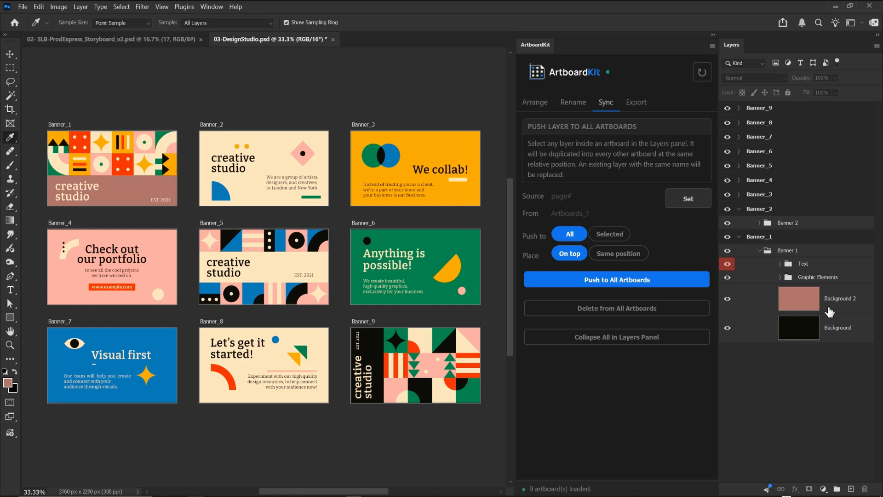
# Set Banner_1's Background 2 layer as the sync source and push it to all artboards at the same position
pyautogui.click(814, 310)
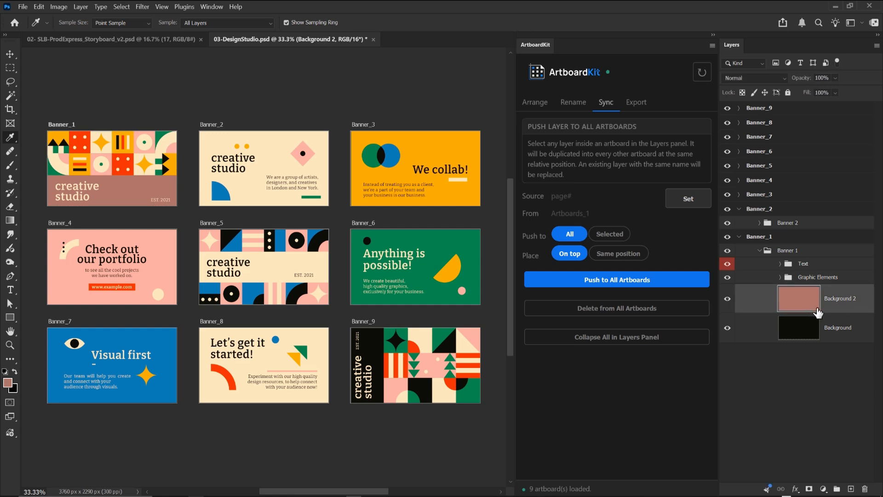
pyautogui.click(686, 207)
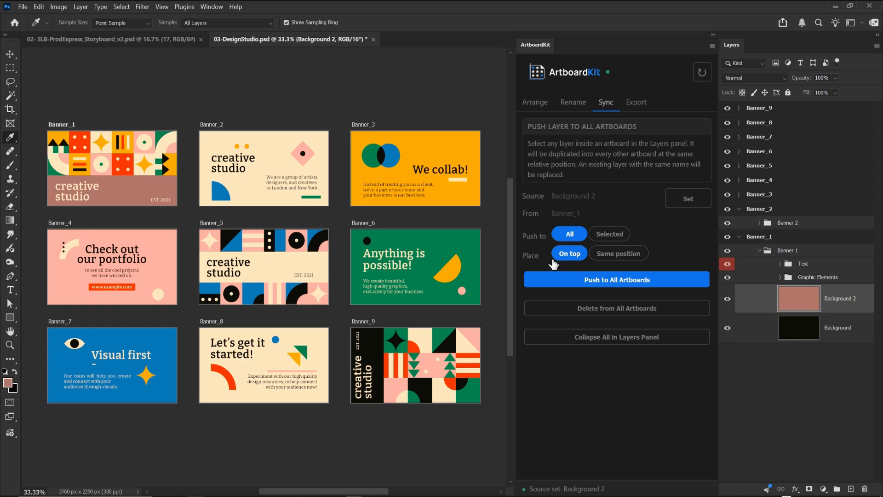
pyautogui.click(618, 254)
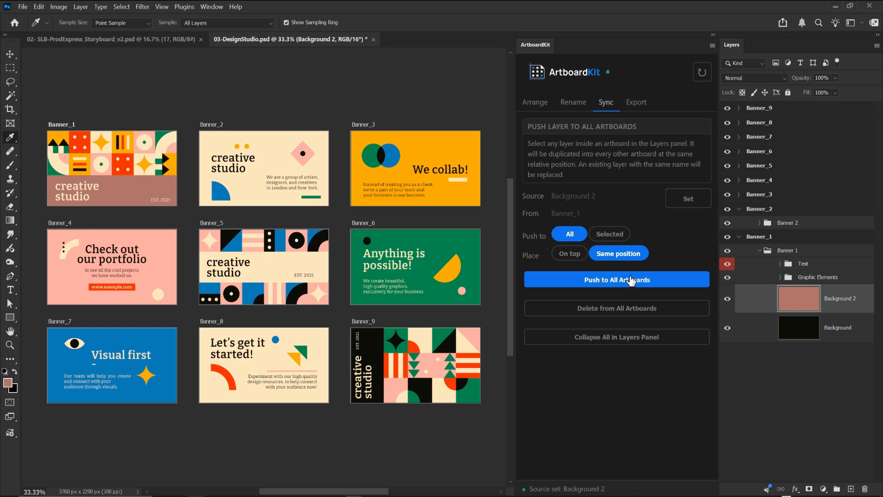
pyautogui.click(660, 276)
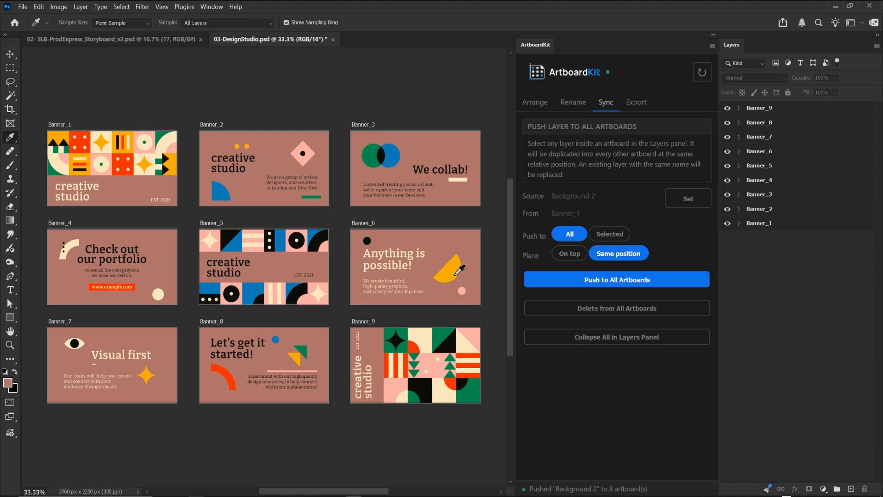
# Examine where the Background 2 layer sits inside the Banner 1 and Banner 4 groups
pyautogui.click(9, 53)
pyautogui.click(738, 223)
pyautogui.click(760, 237)
pyautogui.click(815, 284)
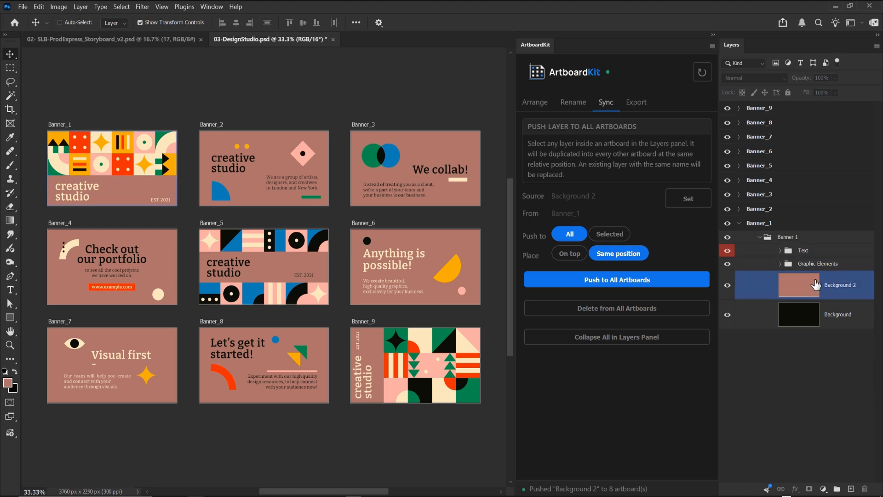
pyautogui.click(749, 183)
pyautogui.click(737, 181)
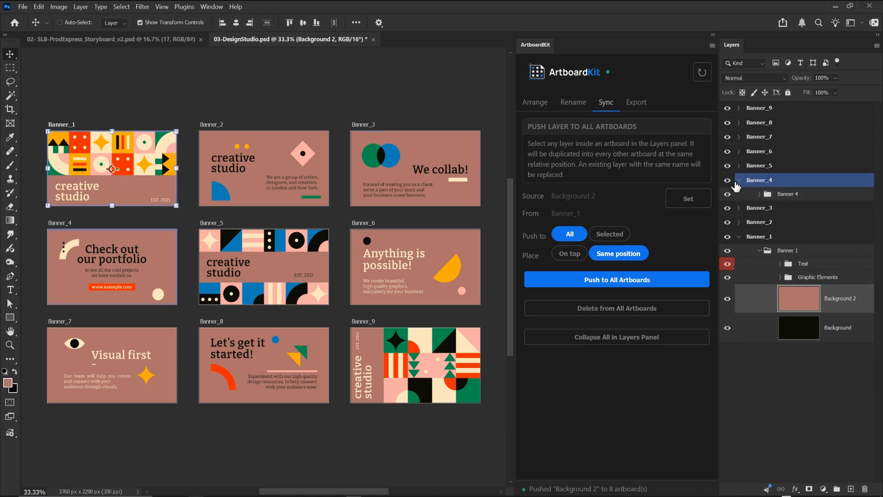
pyautogui.click(759, 194)
pyautogui.click(842, 244)
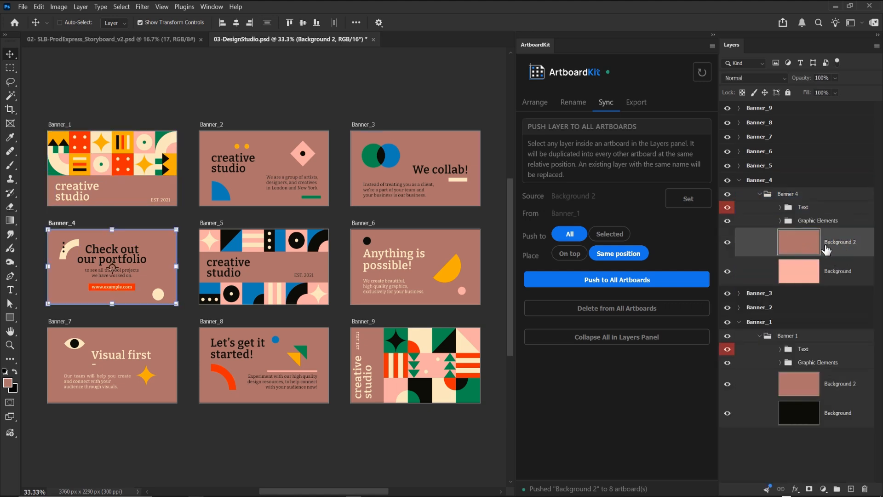
pyautogui.click(759, 193)
# Refill Banner_1's Background 2 layer with the orange sampled from Banner_6's half circle, darkened to #cd9700, and deselect
pyautogui.click(814, 304)
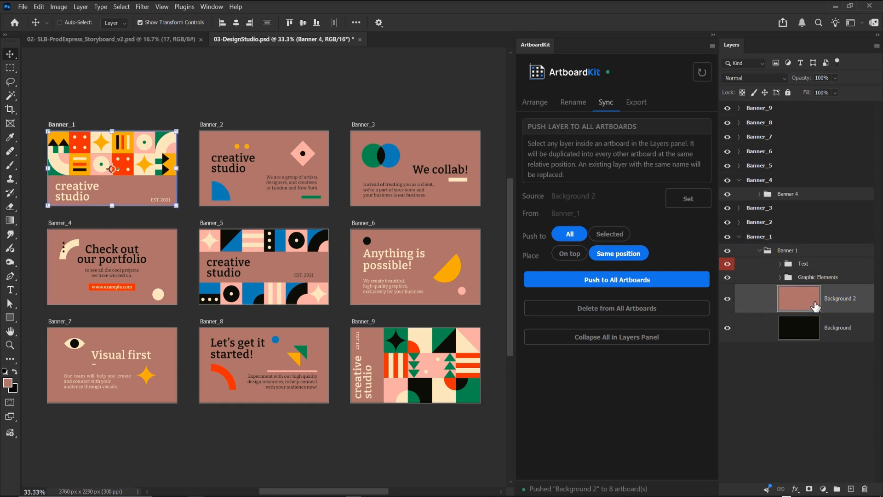
pyautogui.hotkey('ctrl', 'a')
pyautogui.press('i')
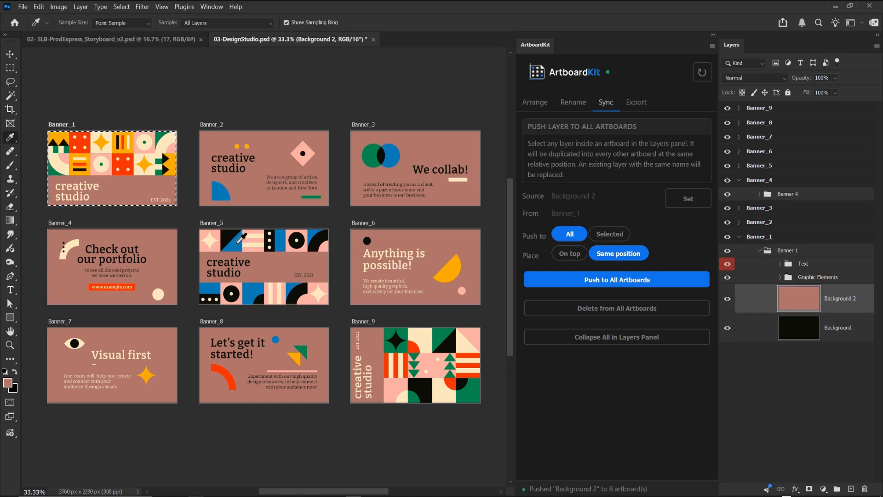
pyautogui.click(449, 271)
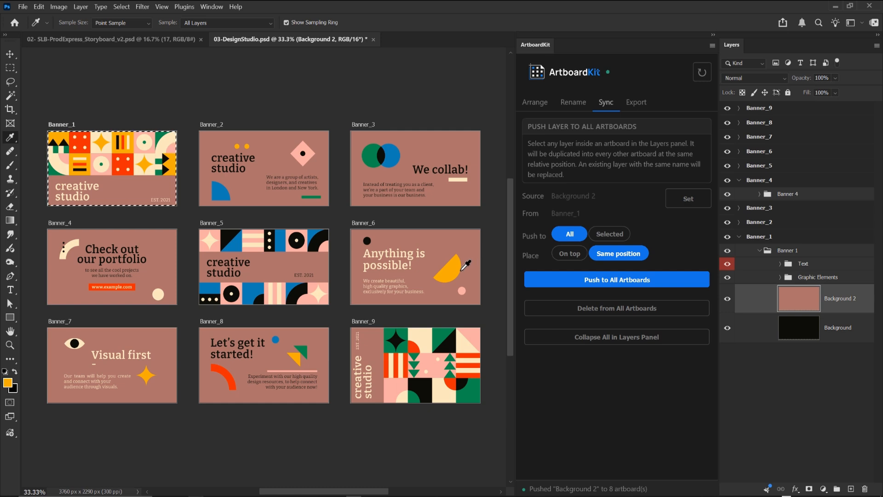
pyautogui.click(8, 383)
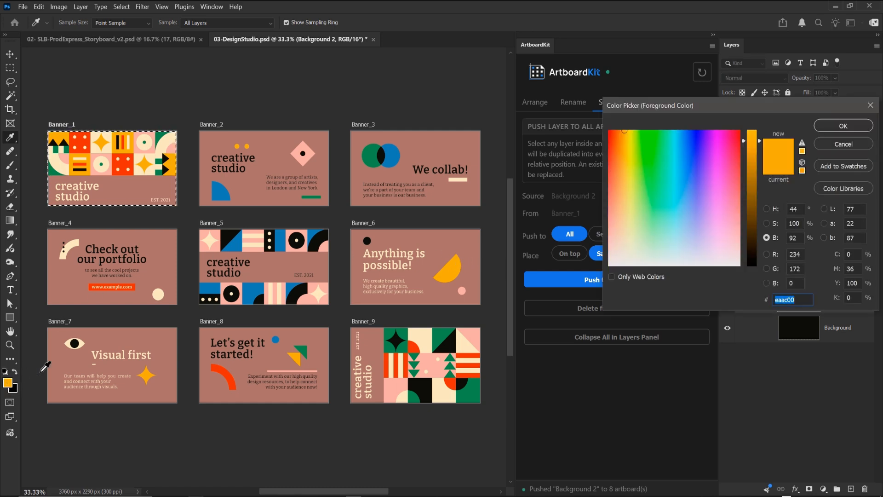
pyautogui.moveTo(751, 148); pyautogui.dragTo(753, 156)
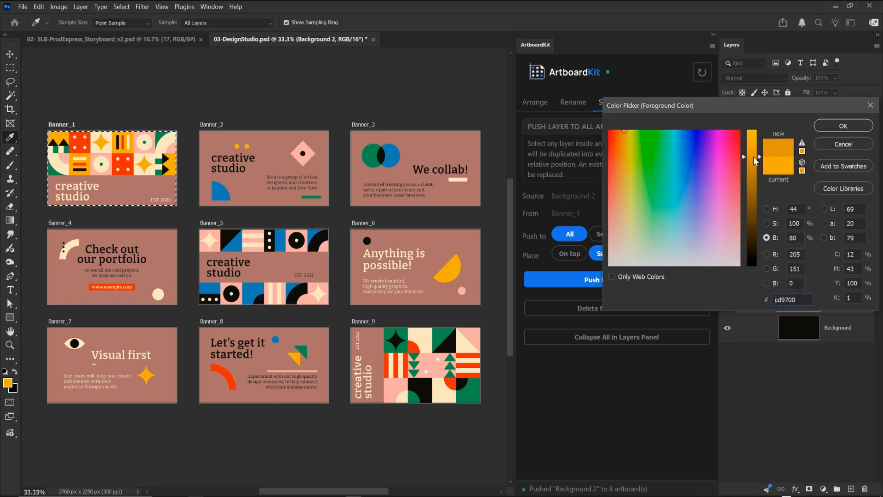
pyautogui.click(833, 126)
pyautogui.hotkey('alt', 'BackSpace')
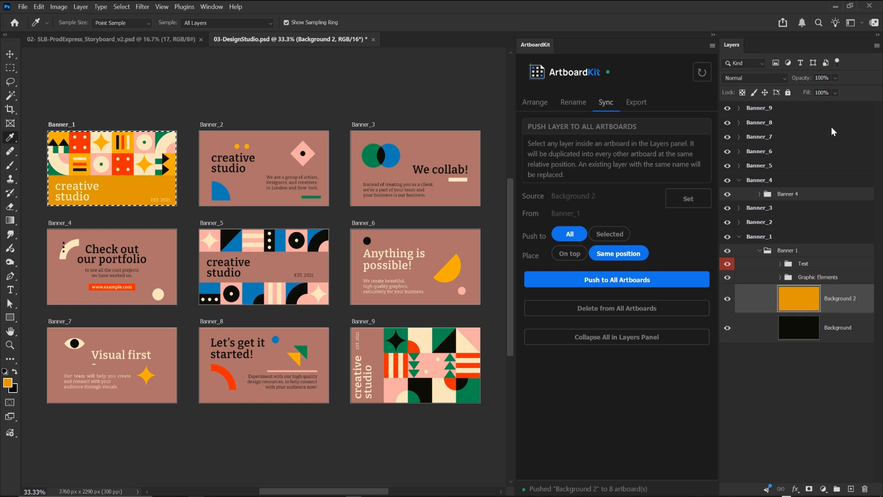
pyautogui.hotkey('ctrl', 'd')
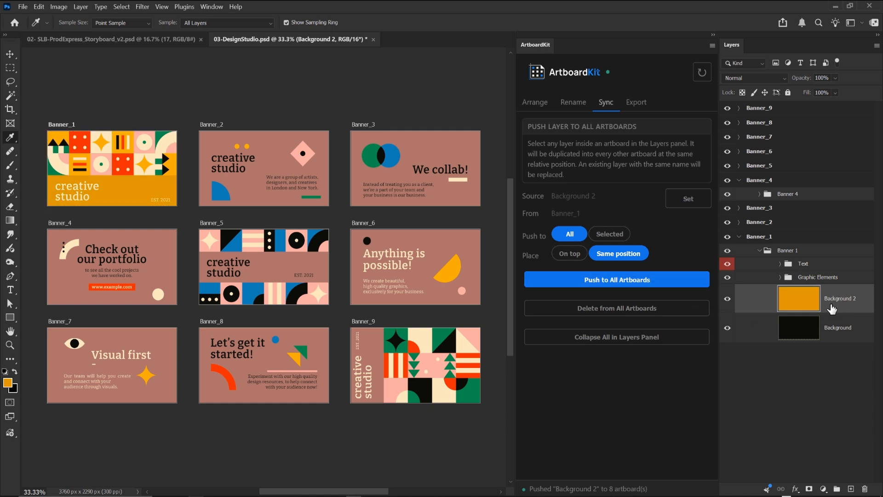
# Push the recoloured Background 2 layer to all artboards at the same position to replace the existing copies
pyautogui.click(627, 283)
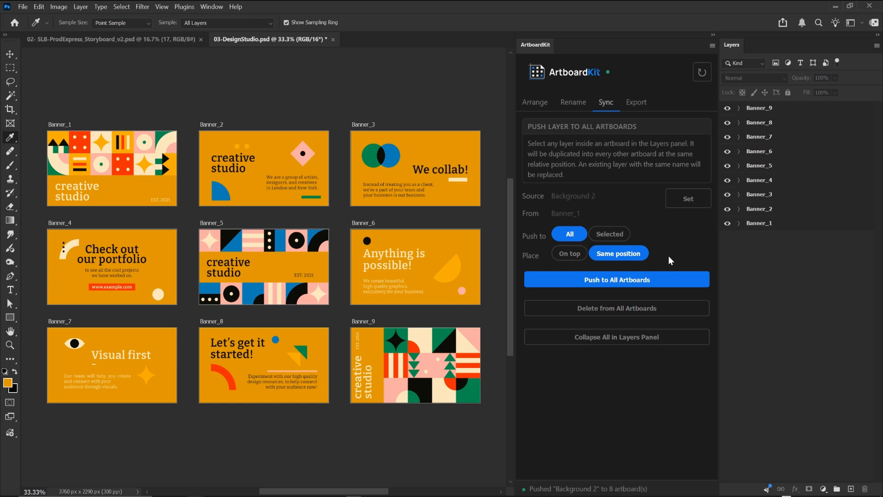
pyautogui.scroll(-1, 413, 248)
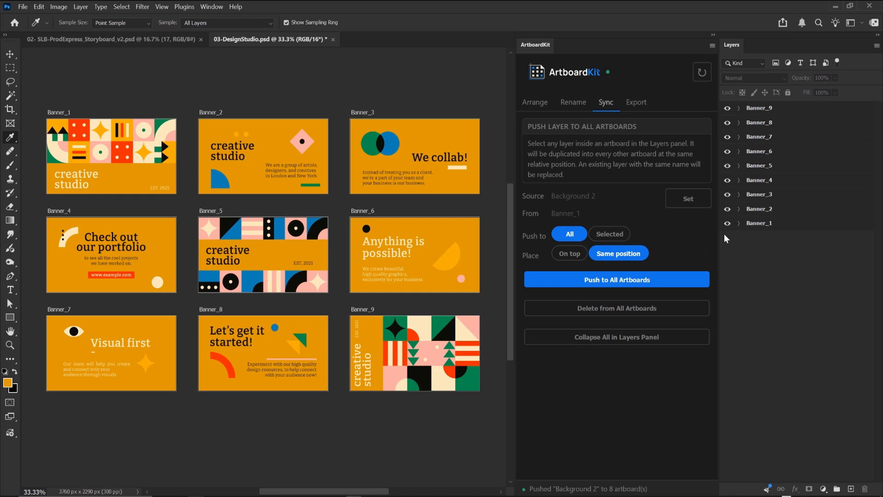
# Delete the Background 2 layer from all artboards, using the copy inside Banner_1's Banner 1 group as the reference
pyautogui.click(739, 224)
pyautogui.click(758, 237)
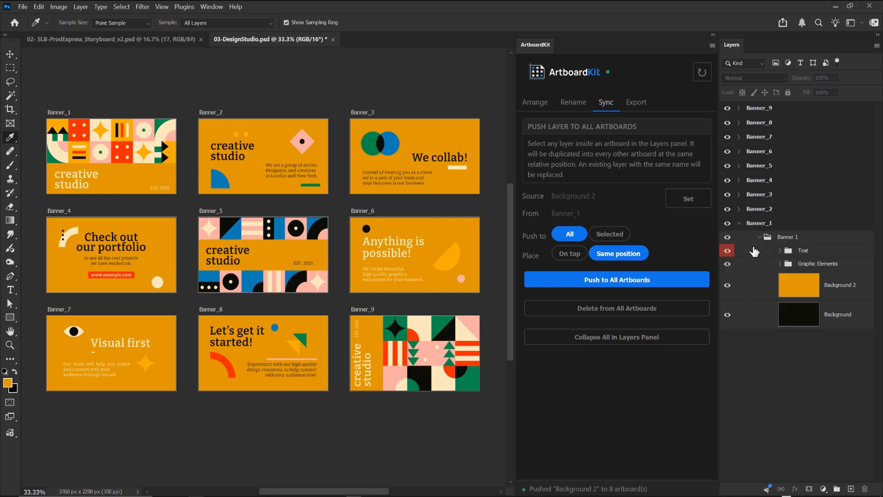
pyautogui.click(830, 291)
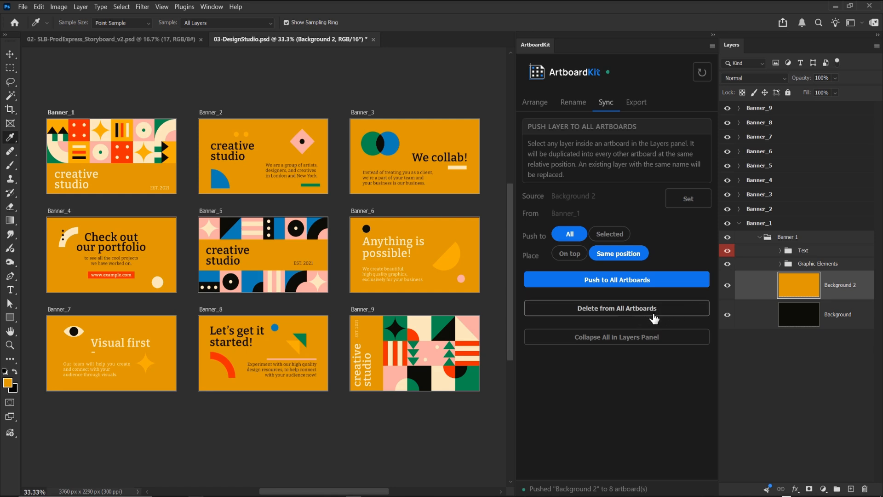
pyautogui.doubleClick(840, 291)
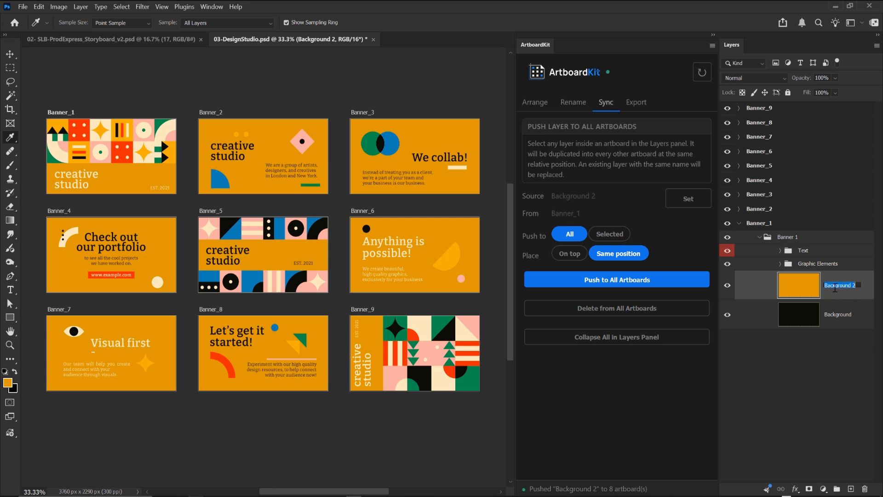
pyautogui.click(816, 341)
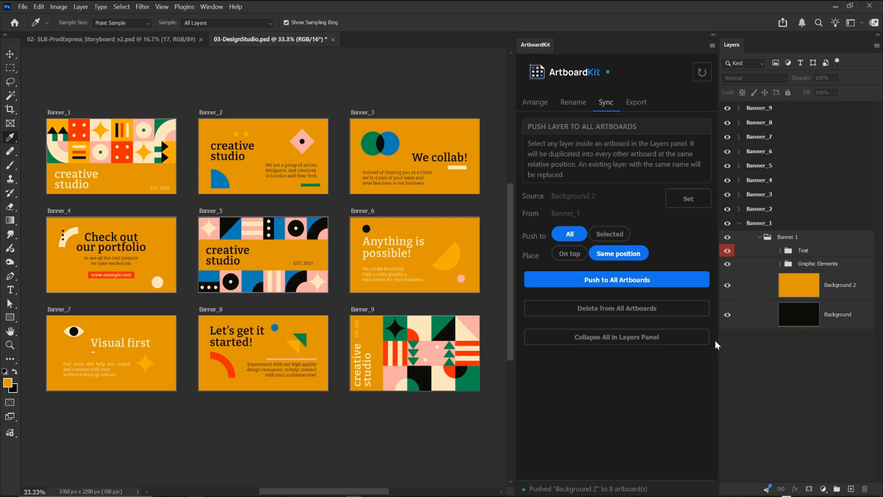
pyautogui.click(827, 285)
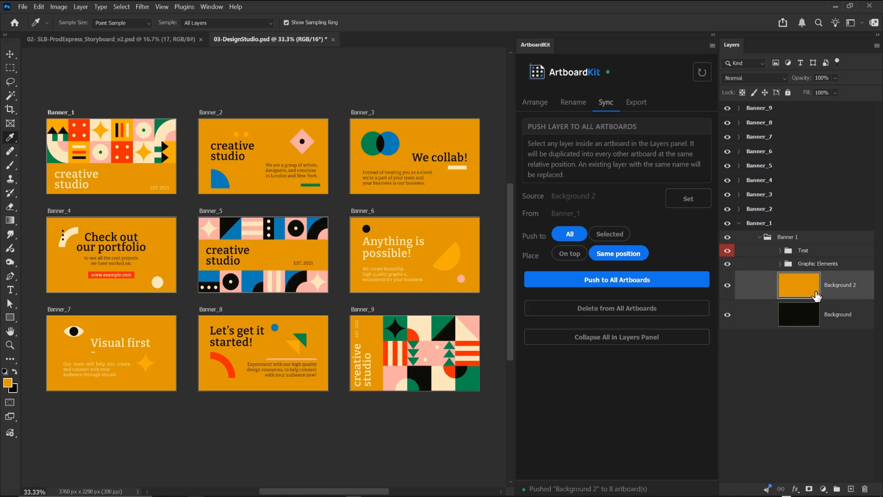
pyautogui.click(671, 311)
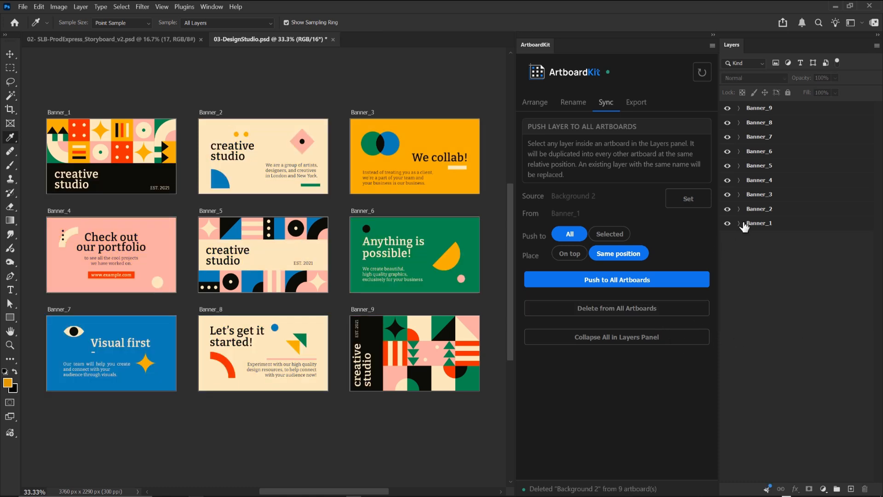
# Examine the contents of the Banner 3 and Banner 5 groups to check which background layers remain
pyautogui.click(739, 194)
pyautogui.click(760, 208)
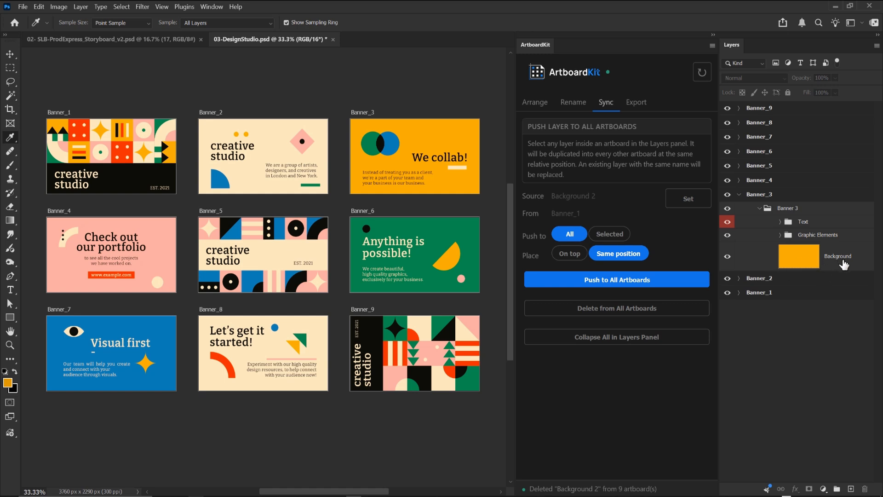
pyautogui.click(806, 261)
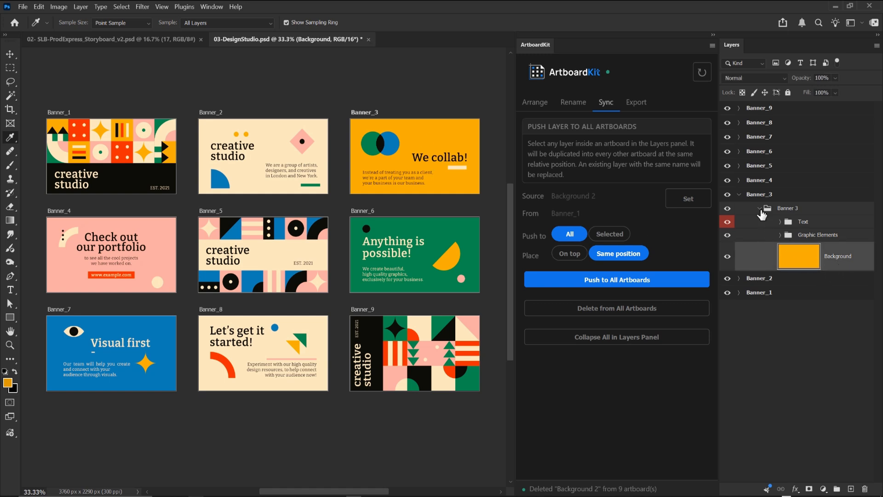
pyautogui.click(738, 194)
pyautogui.click(739, 166)
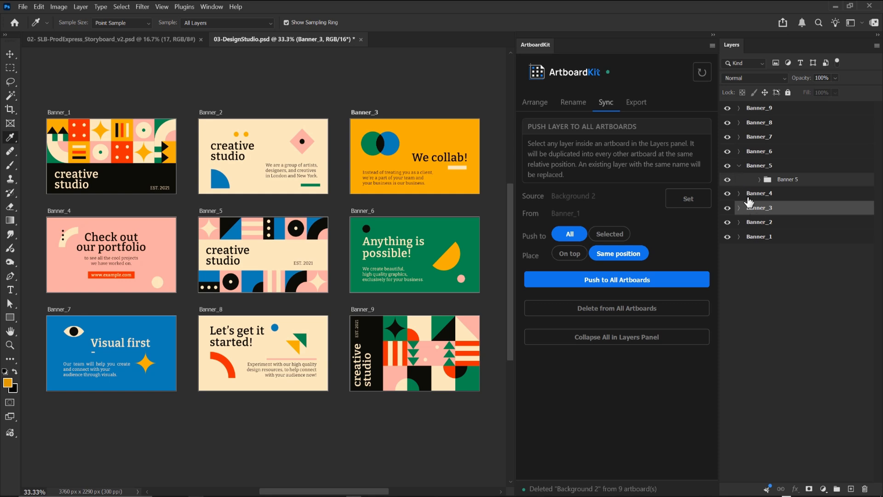
pyautogui.click(759, 179)
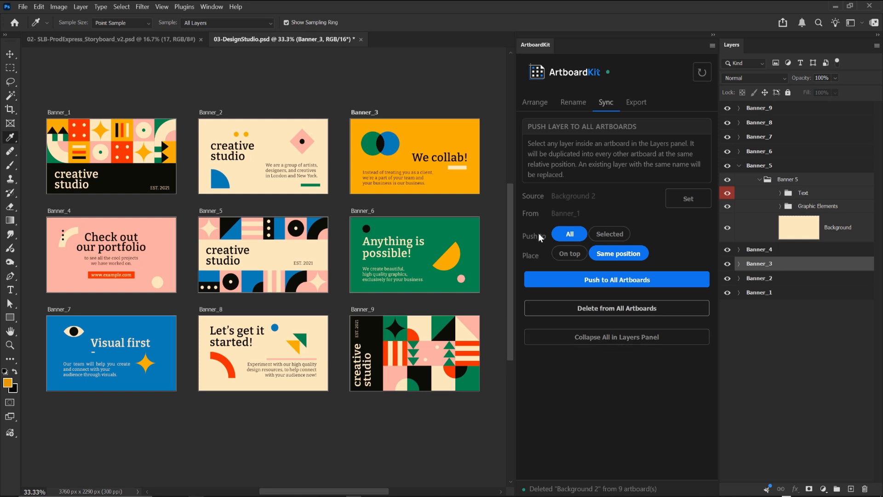
# Collapse all expanded artboards and groups in the layer list with ArtboardKit
pyautogui.click(545, 104)
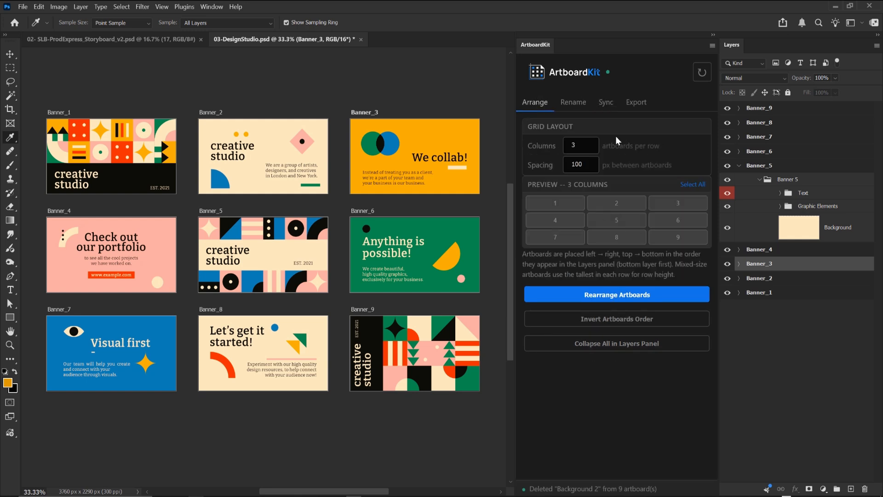
pyautogui.click(606, 103)
pyautogui.click(643, 340)
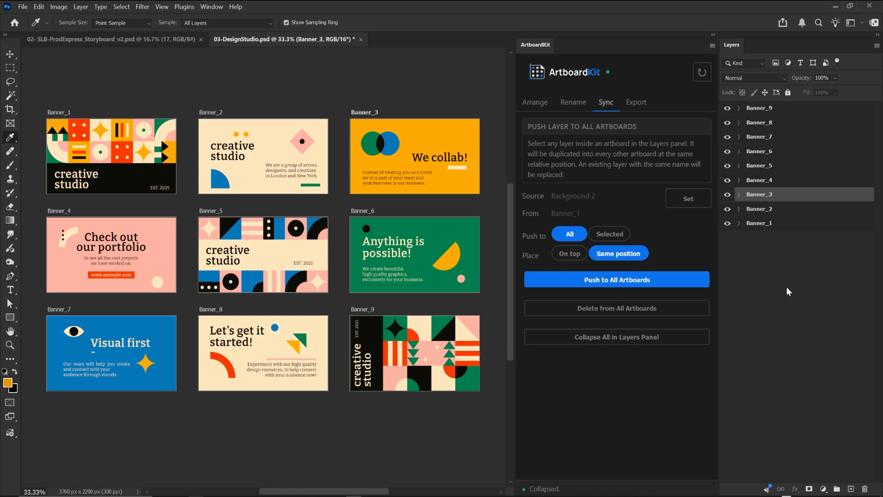